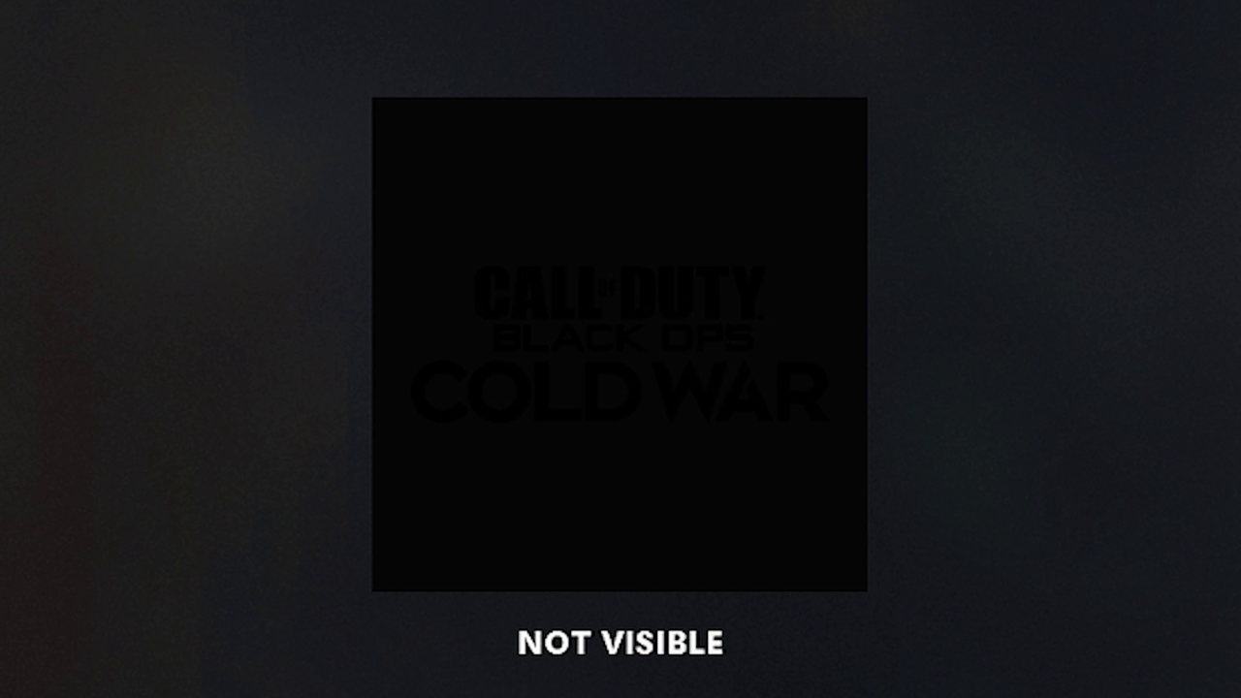
Set Brightness to 100, then leave Framerate Limit at Unlimited after briefly trying Custom.
key("Right")
key("Right")
key("Right")
key("Right")
key("Right")
key("Right")
key("Right")
key("Right")
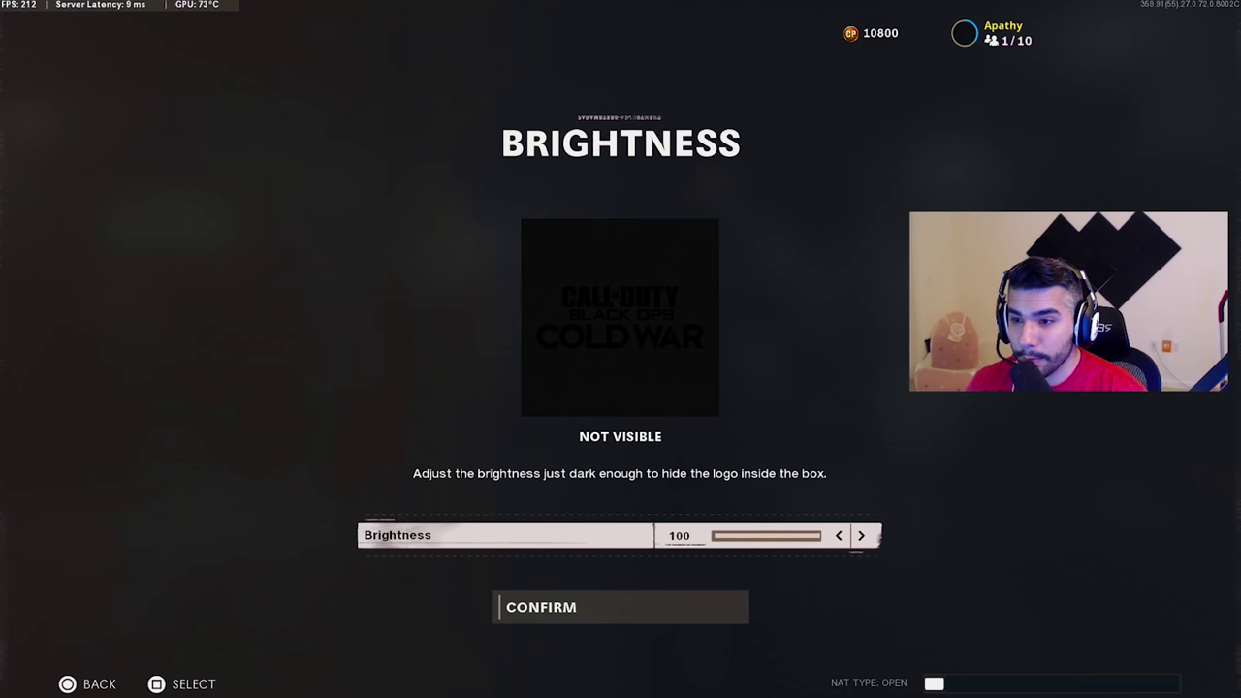
key("Escape")
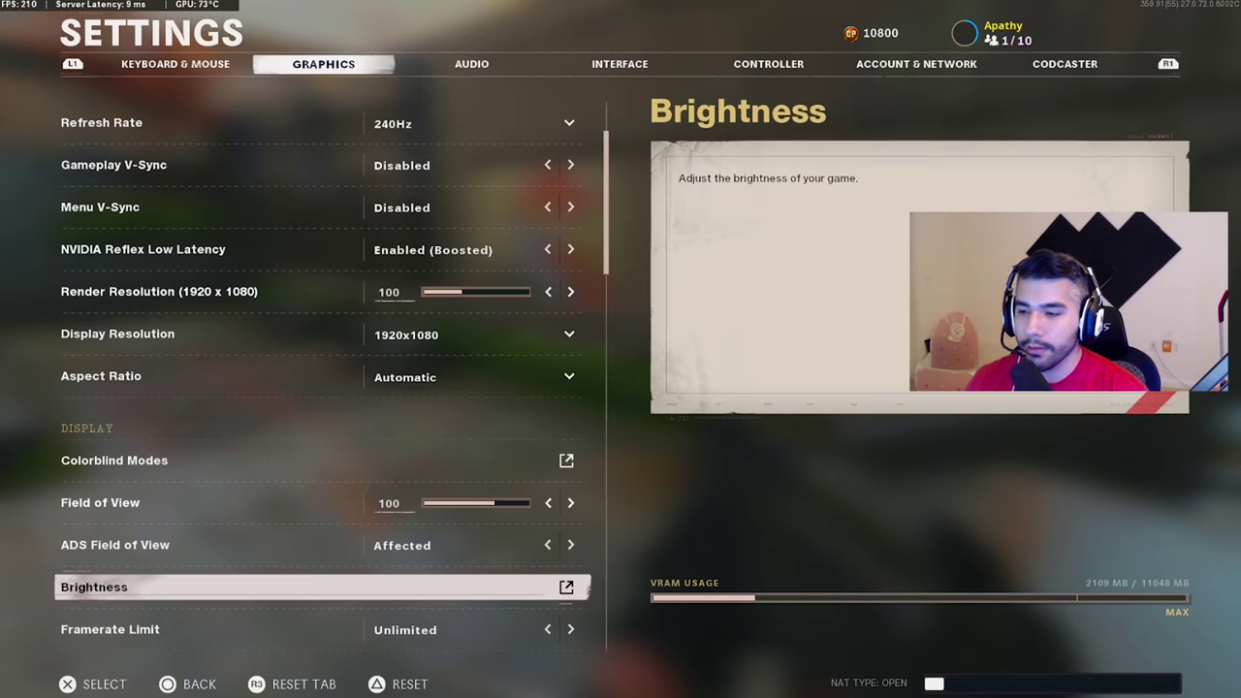
key("Down")
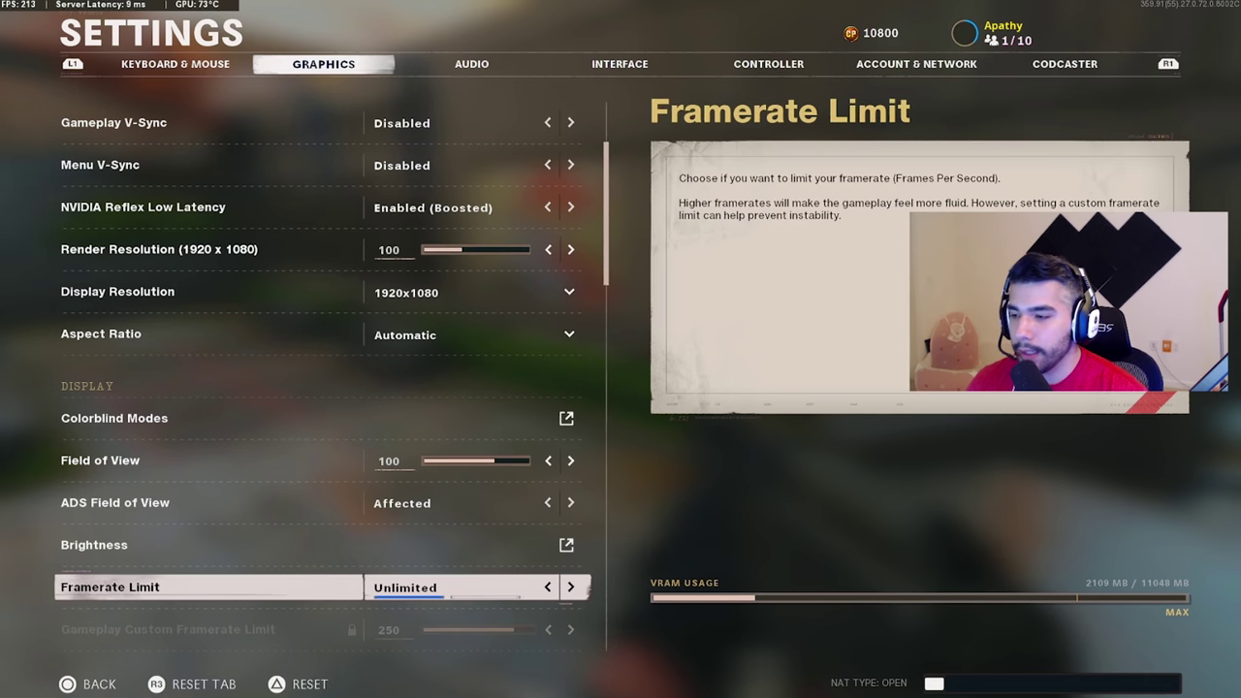
key("Right")
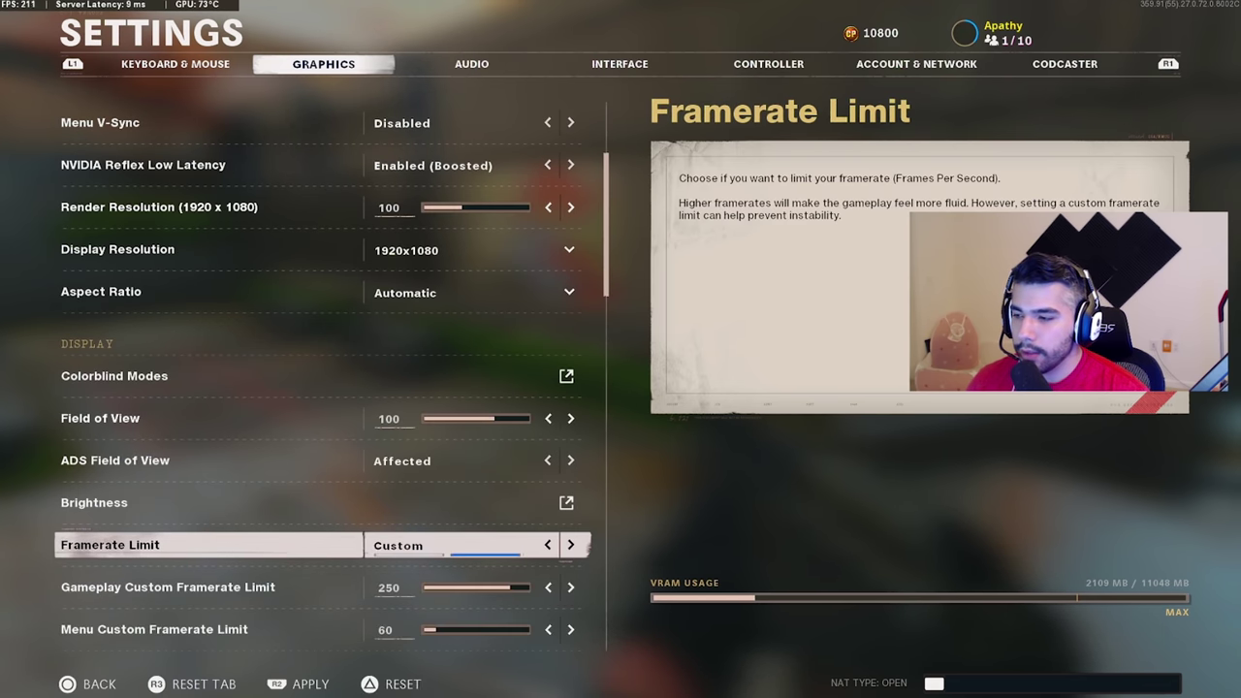
key("Down")
key("Down")
key("Down")
key("Up")
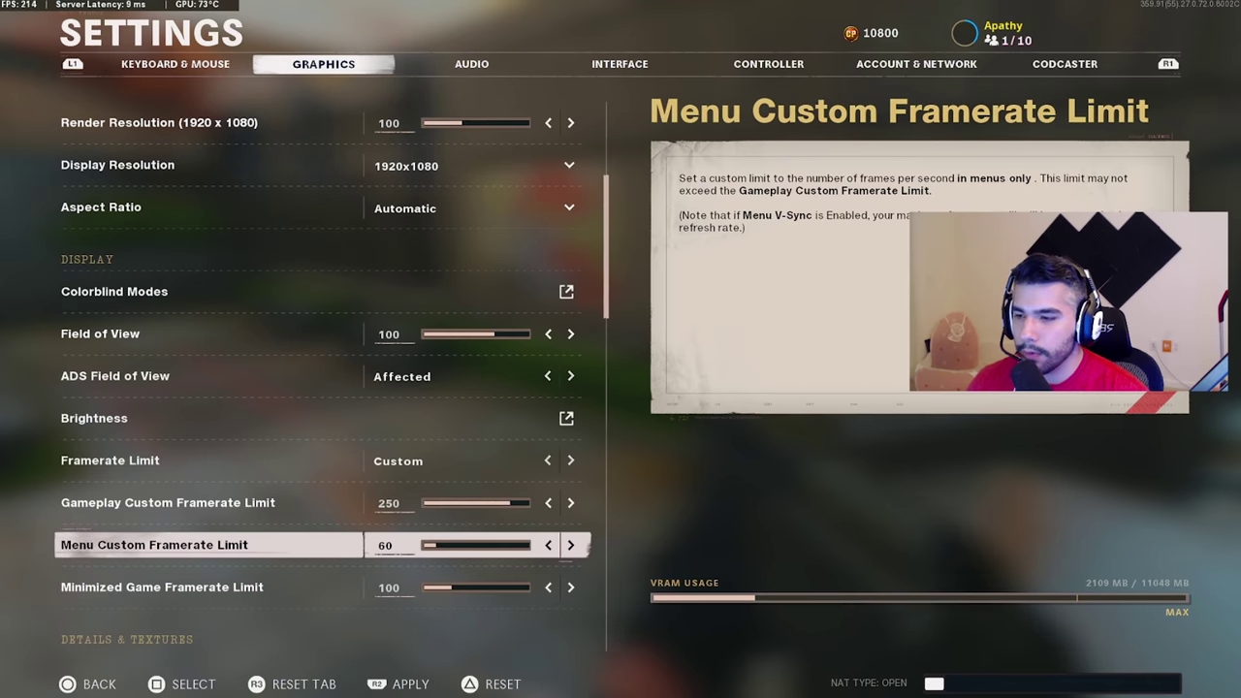
key("Up")
key("Up")
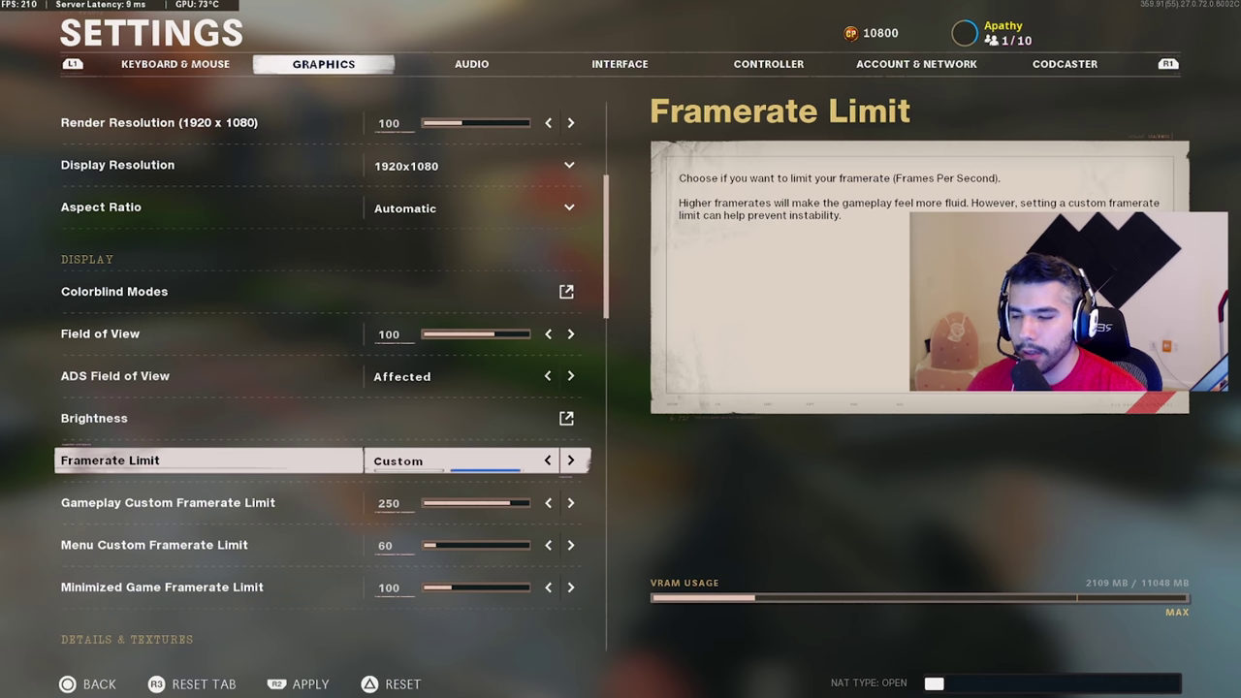
key("Left")
key("Down")
key("Down")
key("Down")
key("Down")
key("Down")
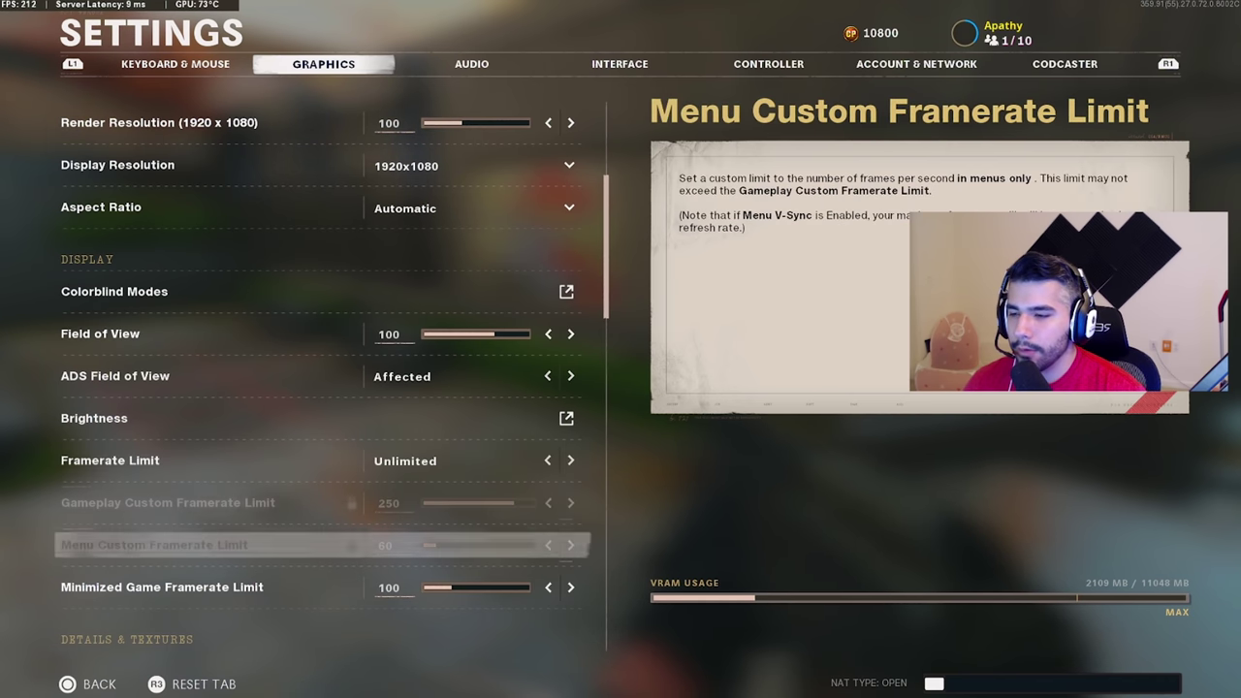
key("Up")
key("Down")
key("Down")
key("Down")
key("Down")
key("Down")
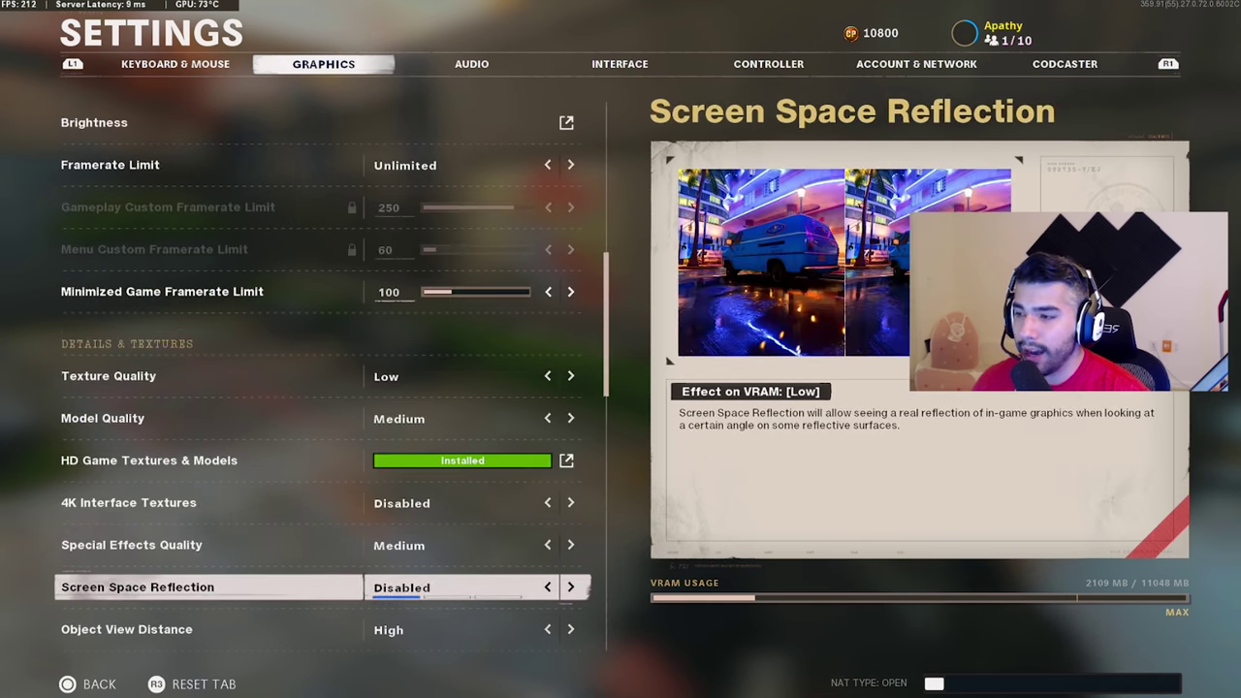
key("Up")
key("Up")
key("Up")
key("Up")
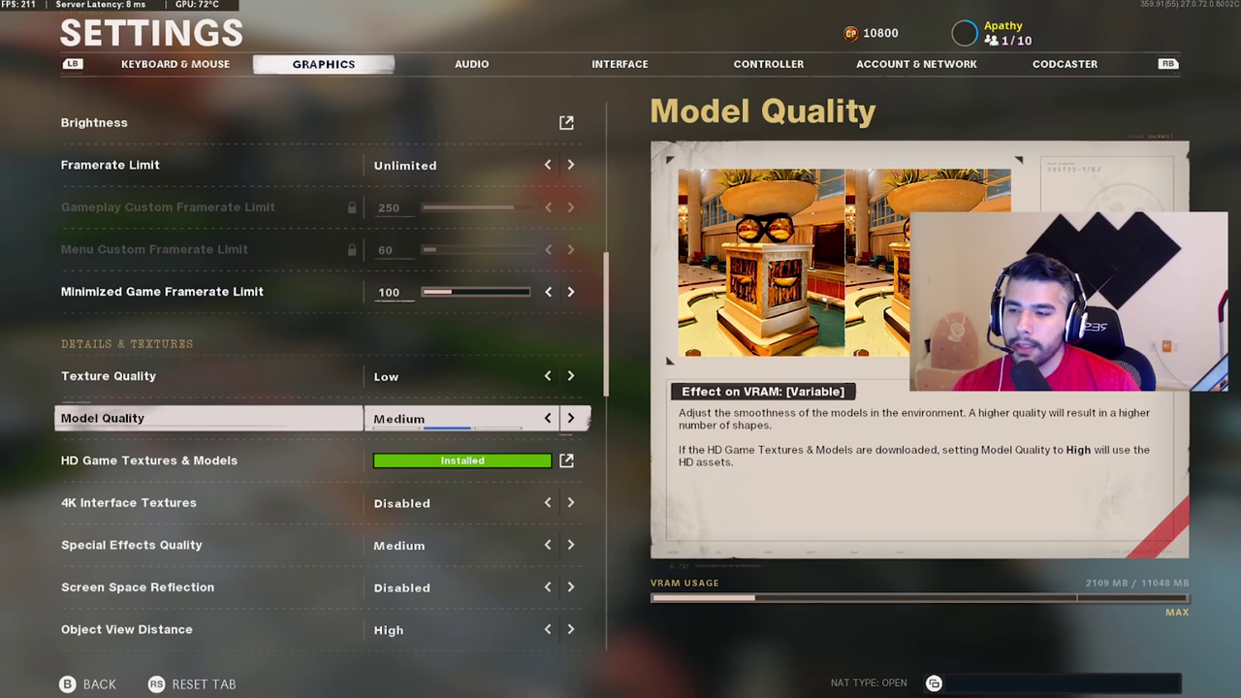
key("Up")
key("Down")
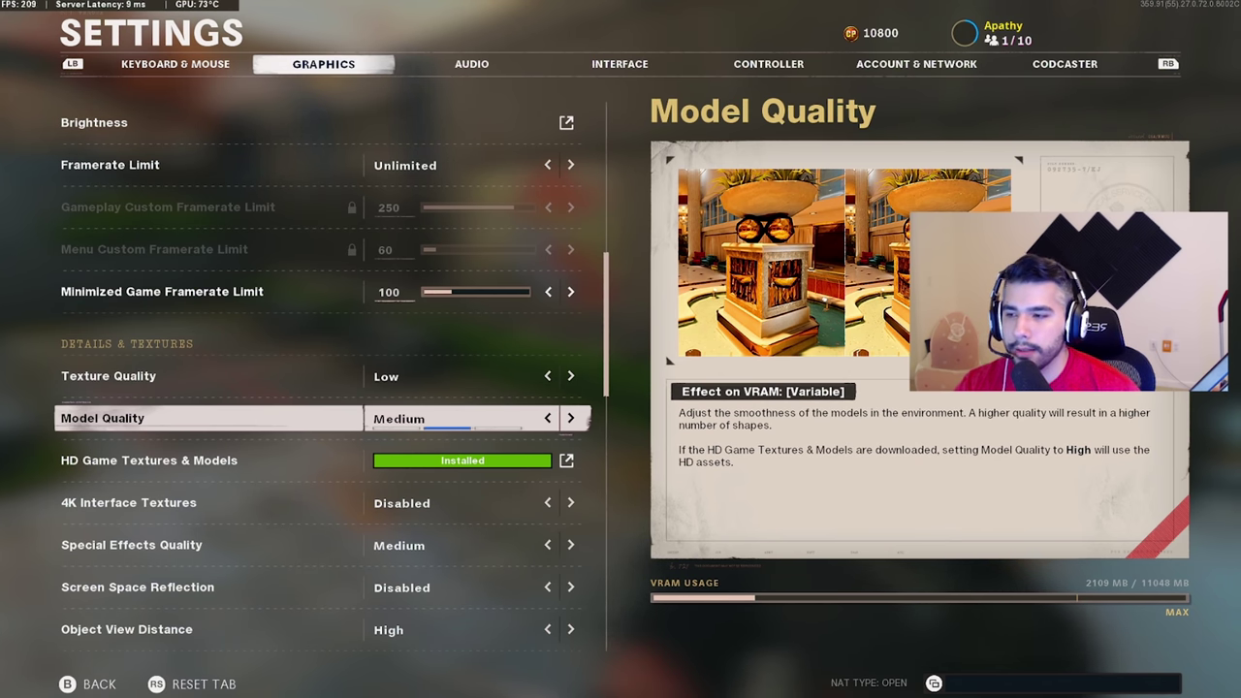
key("Up")
key("Down")
key("Up")
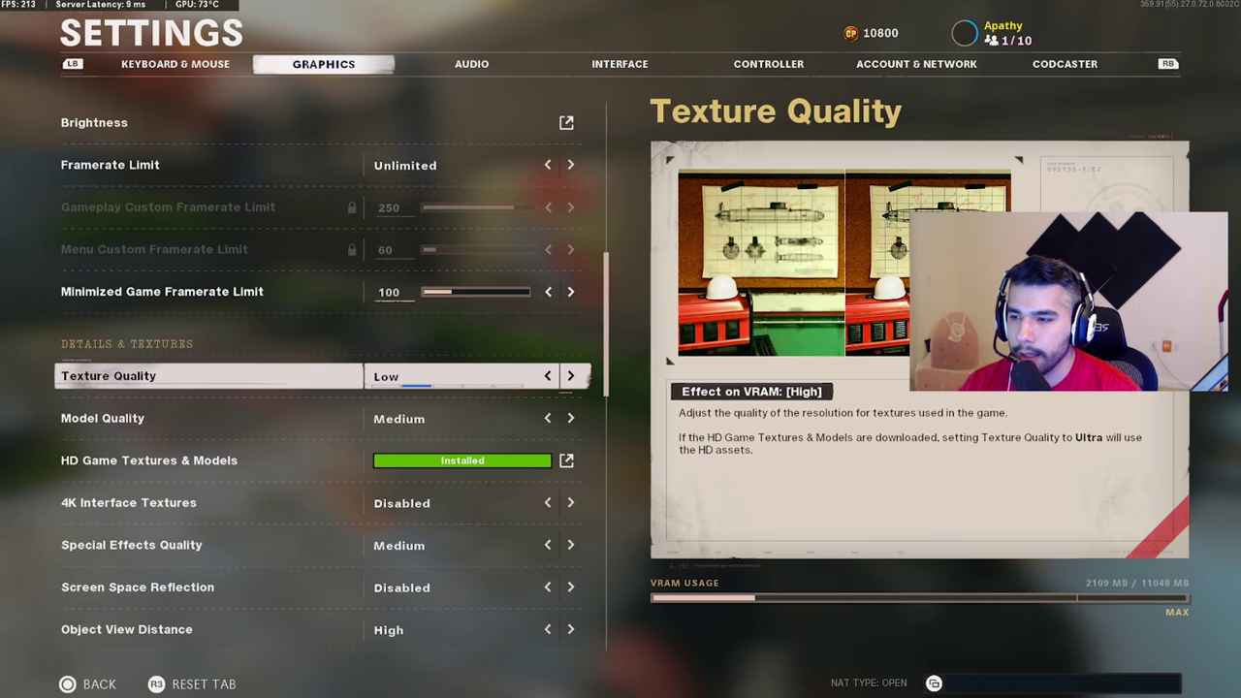
key("Left")
key("Down")
key("Left")
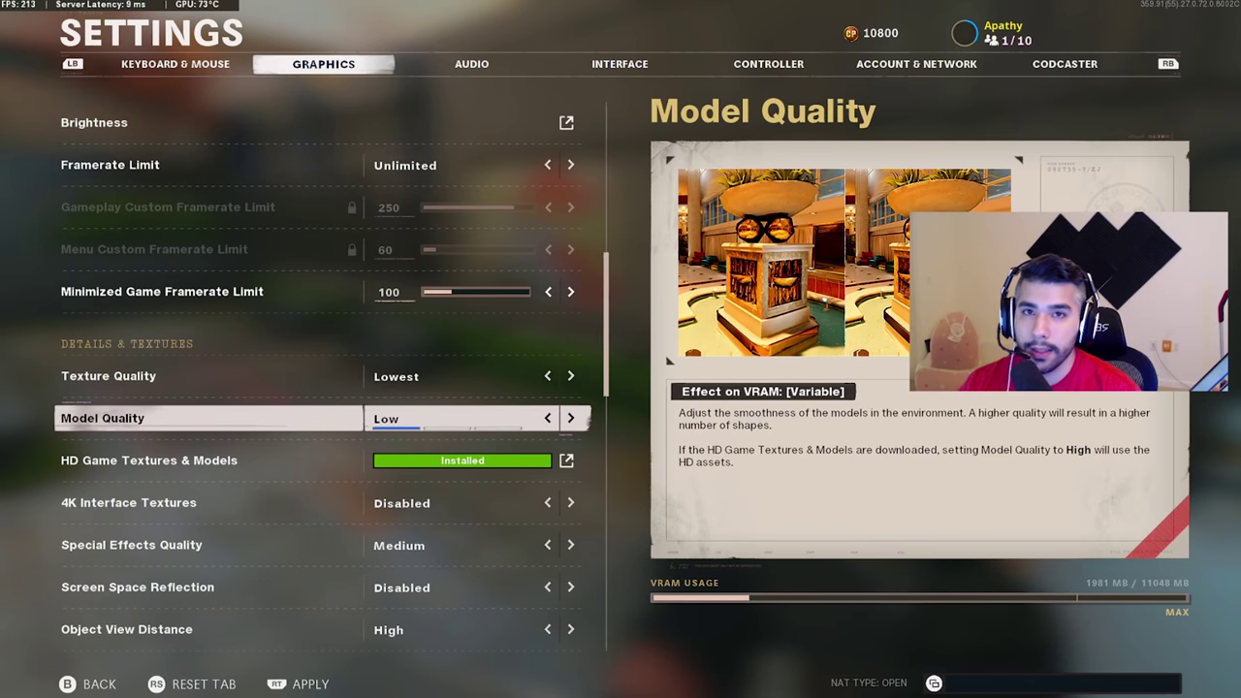
key("Up")
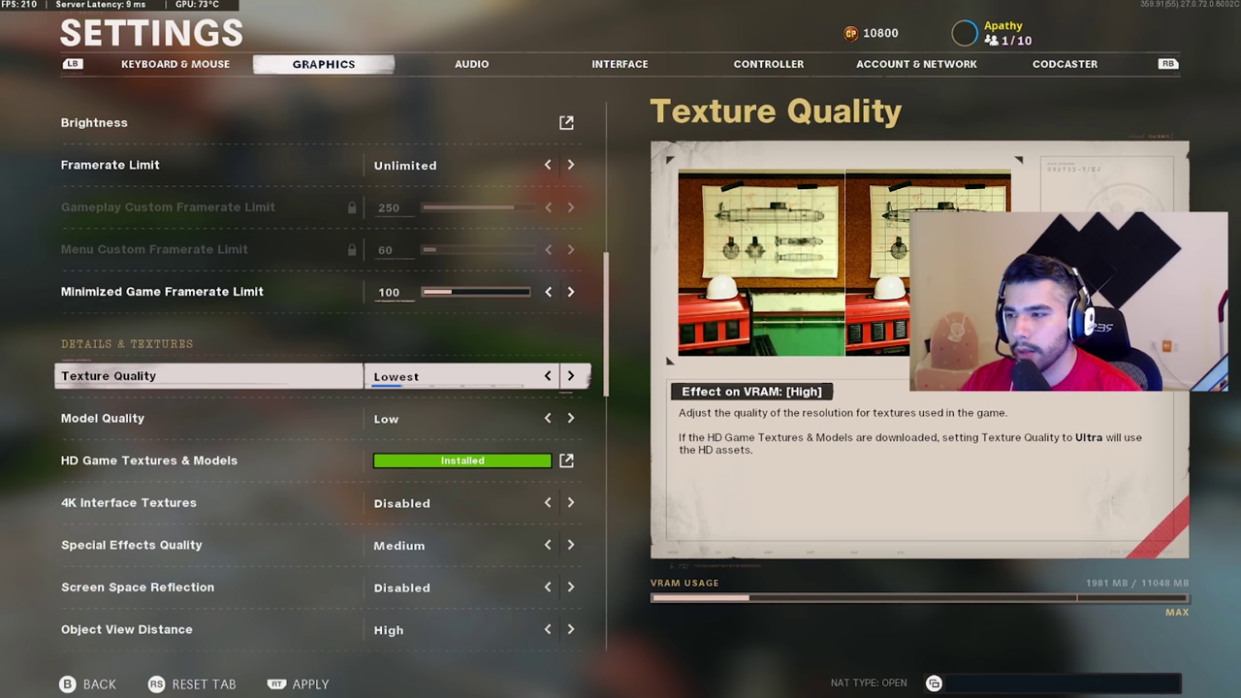
key("Right")
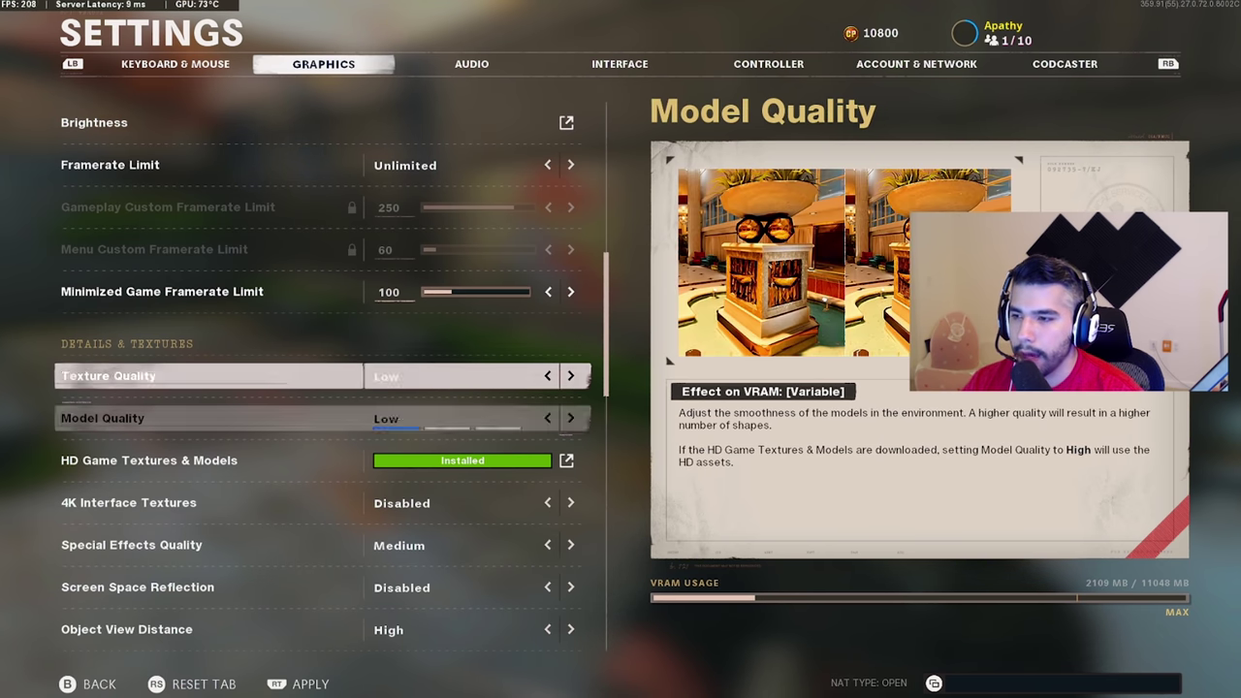
key("Down")
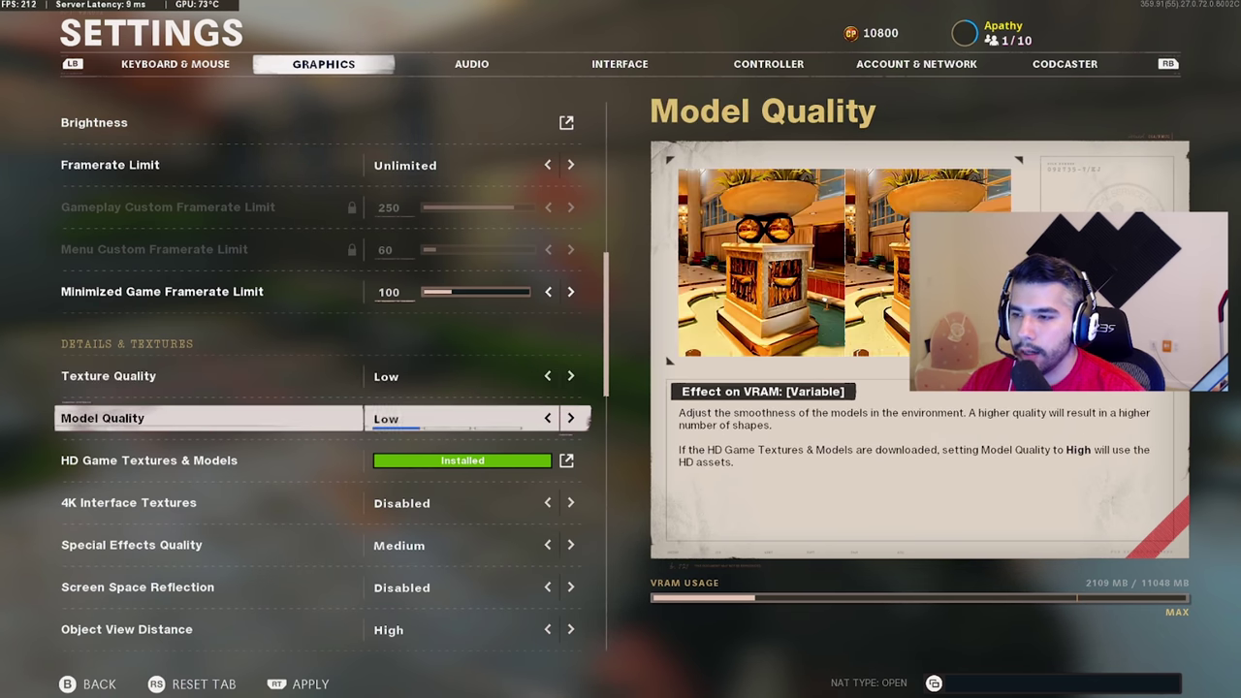
key("Right")
key("Down")
key("Down")
key("Down")
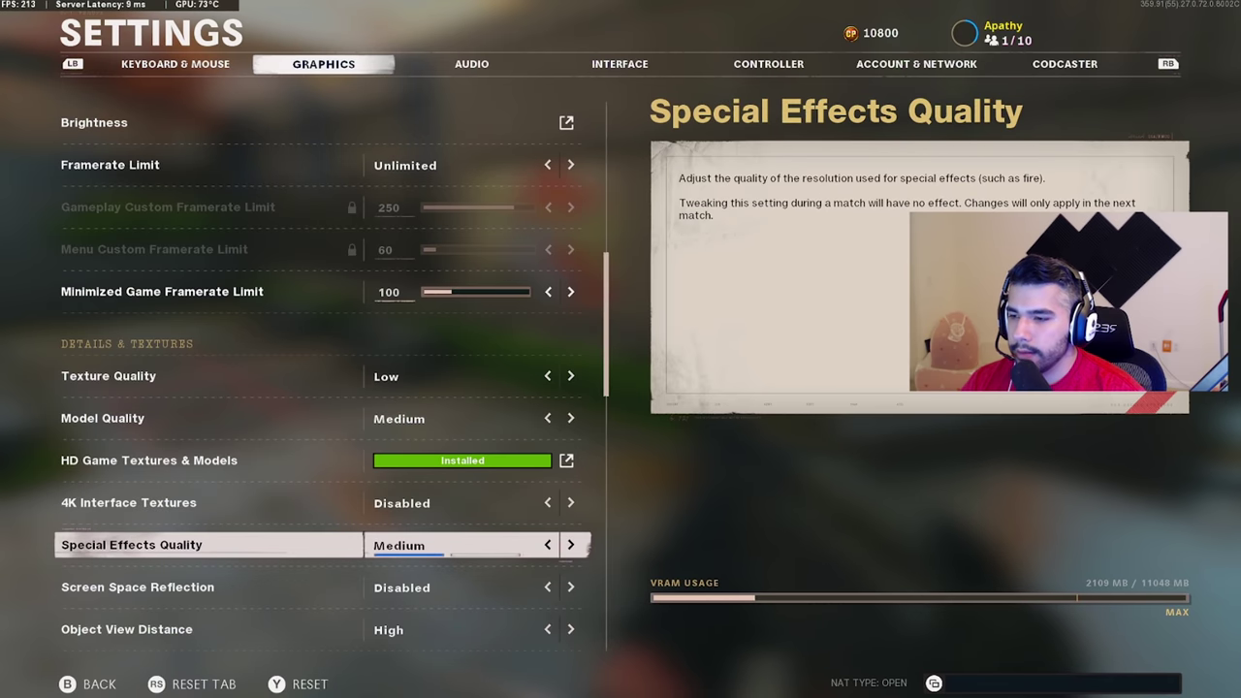
key("Right")
key("Left")
key("Down")
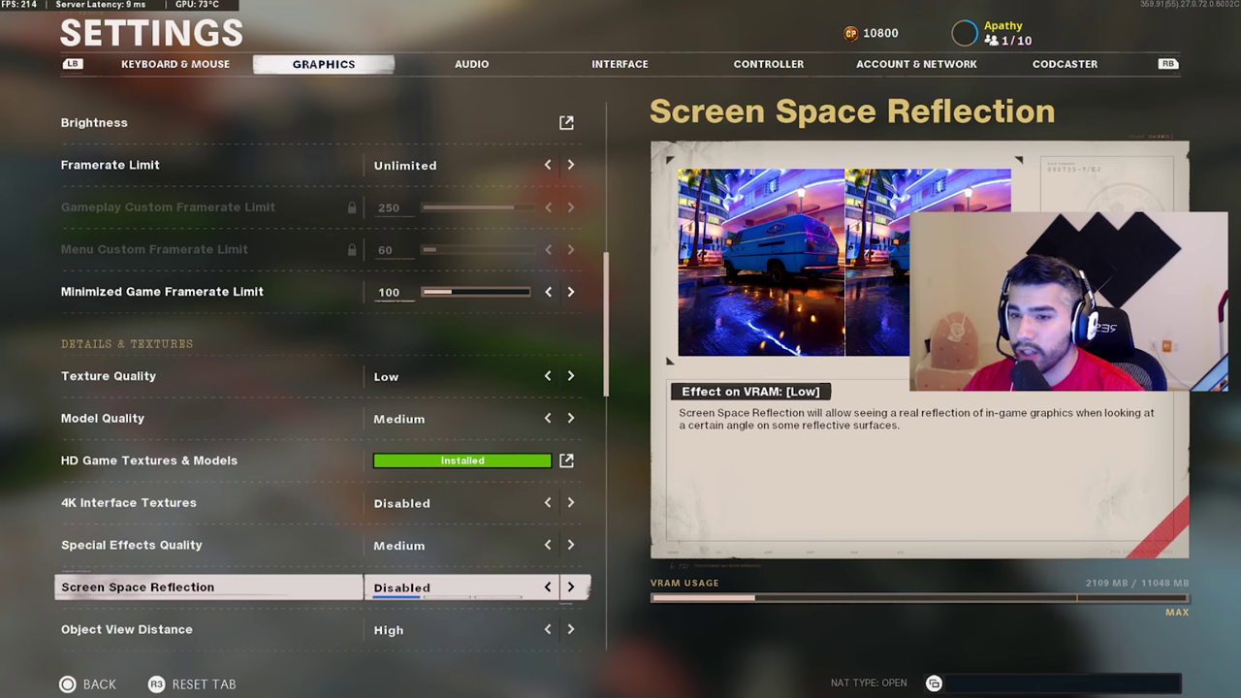
key("Down")
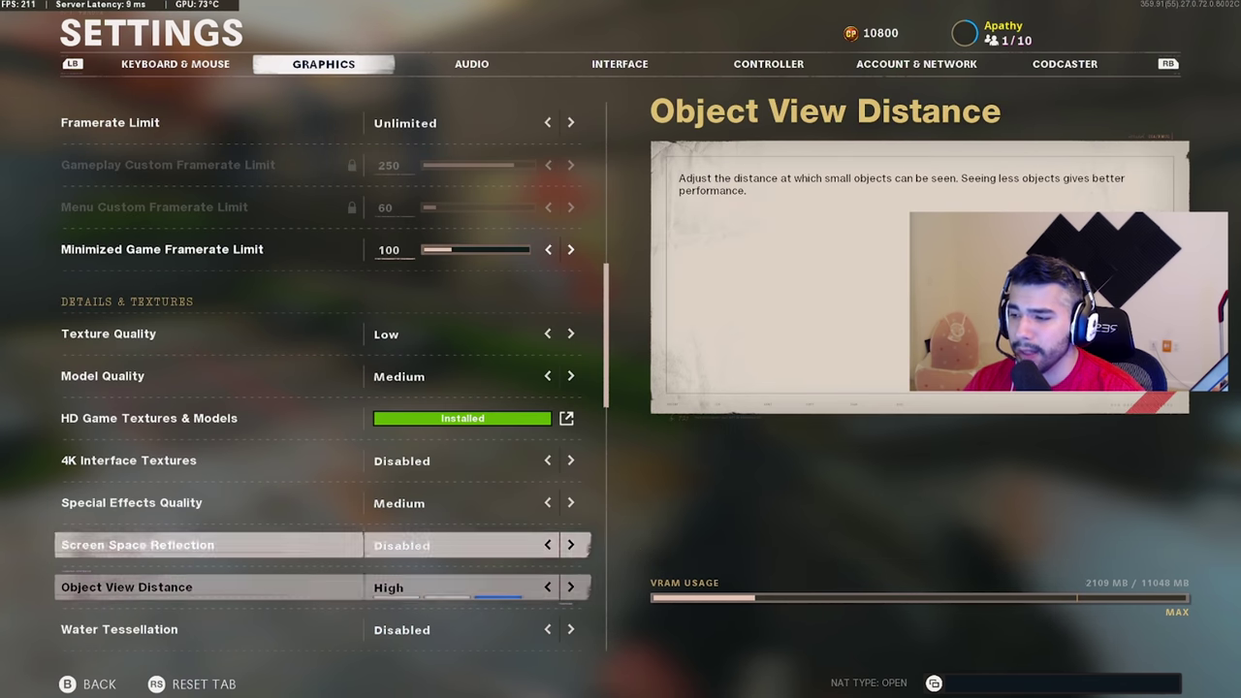
key("Down")
key("Up")
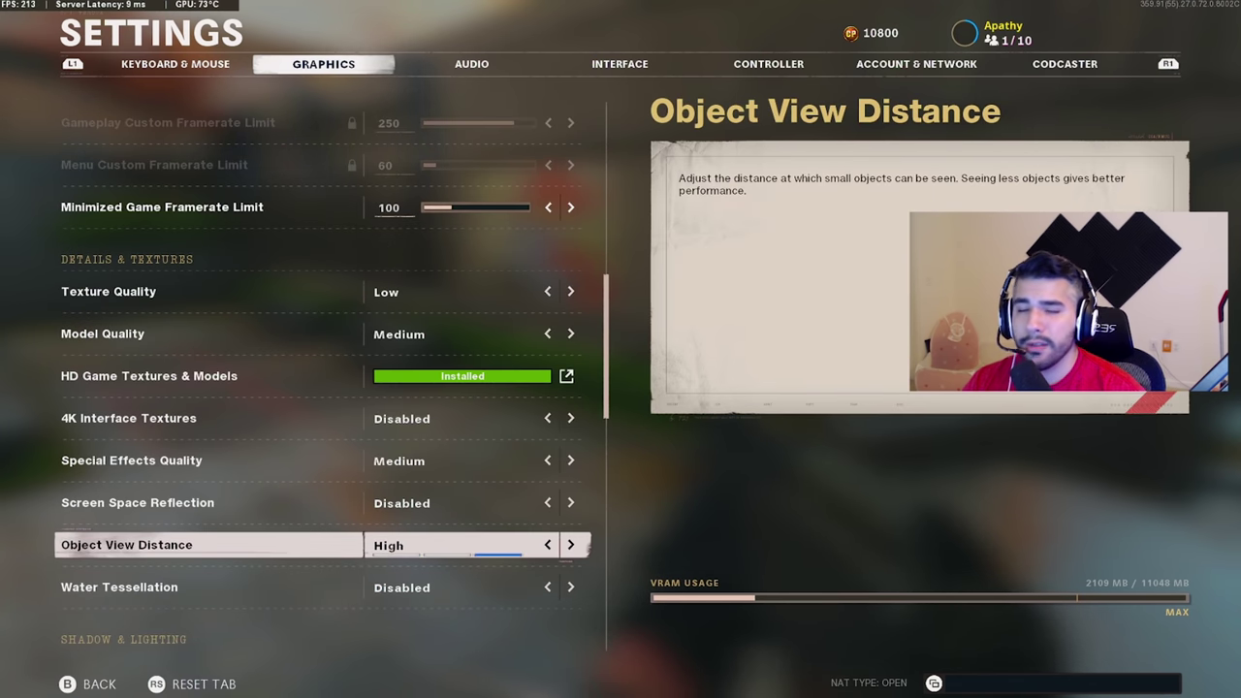
Set Volumetric Lighting and Shadow Quality to Low and Dynamic Shadows to All, with Special Effect and Weapon Shadows disabled.
key("Down")
key("Down")
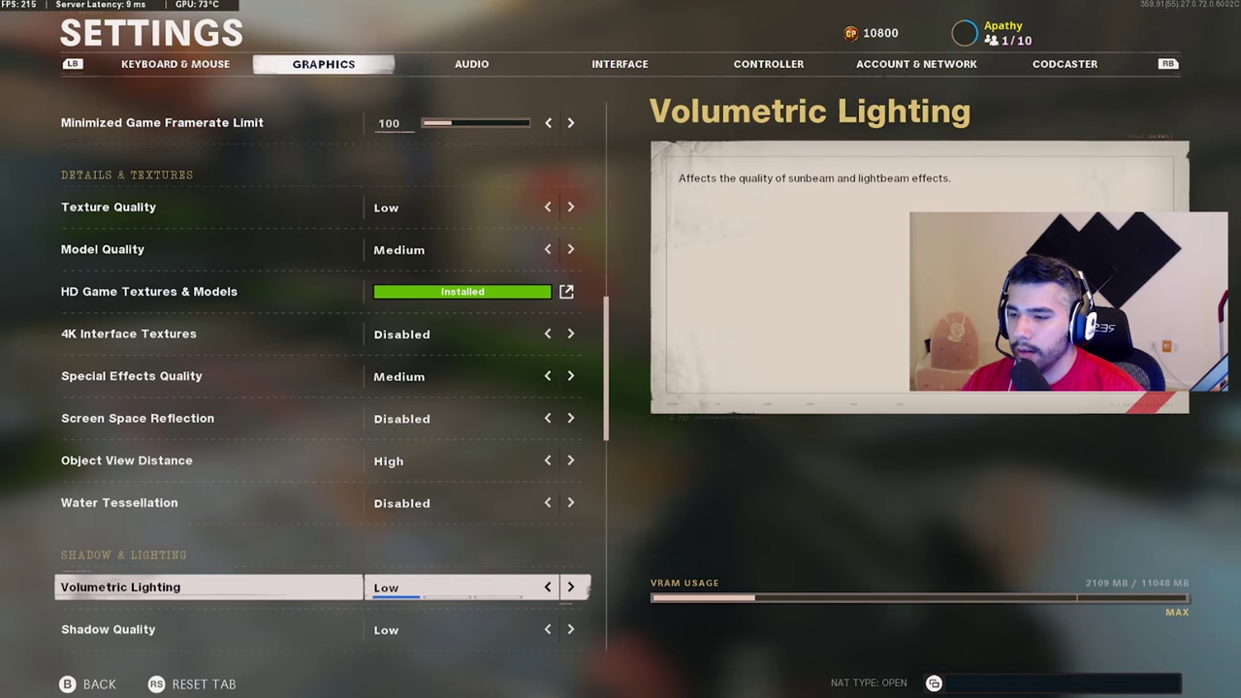
key("Down")
key("Up")
key("Down")
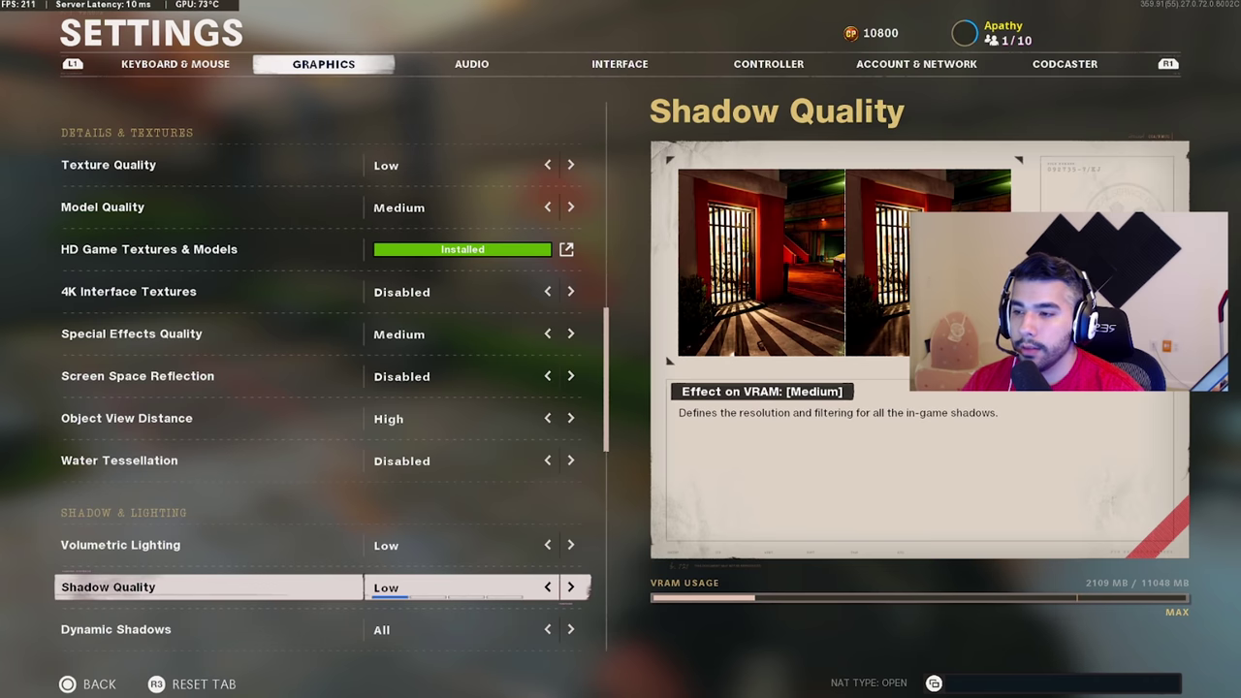
key("Down")
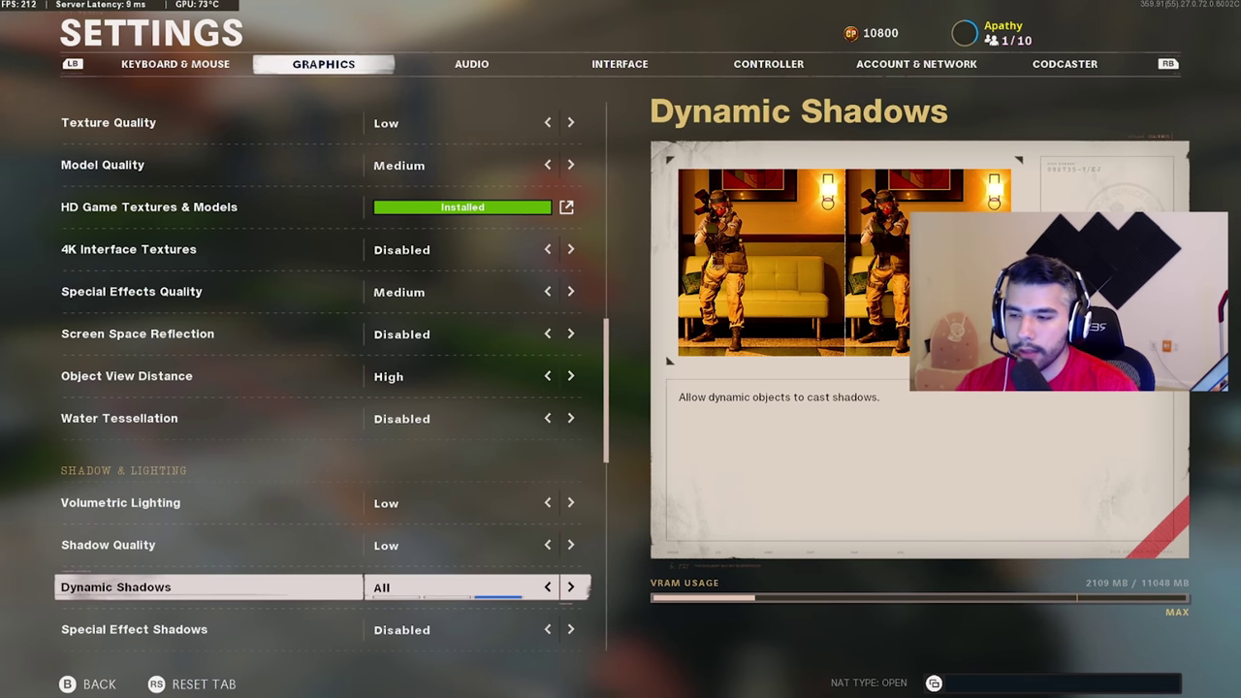
key("Down")
key("Down")
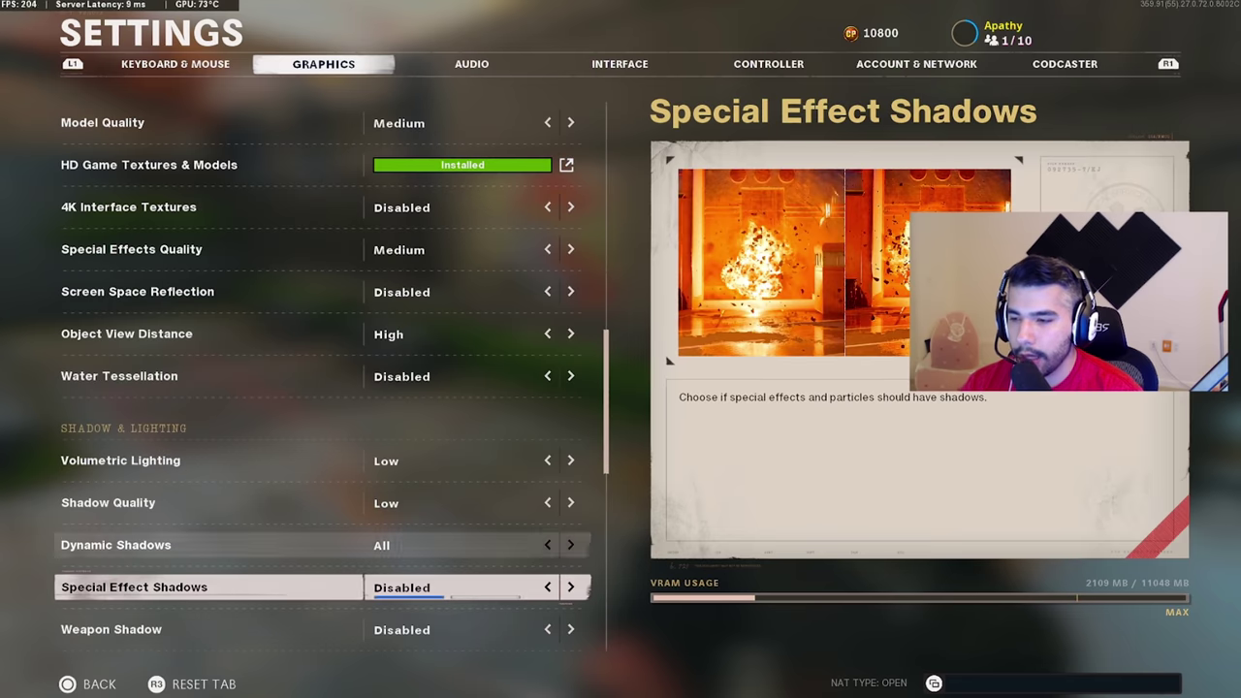
key("Up")
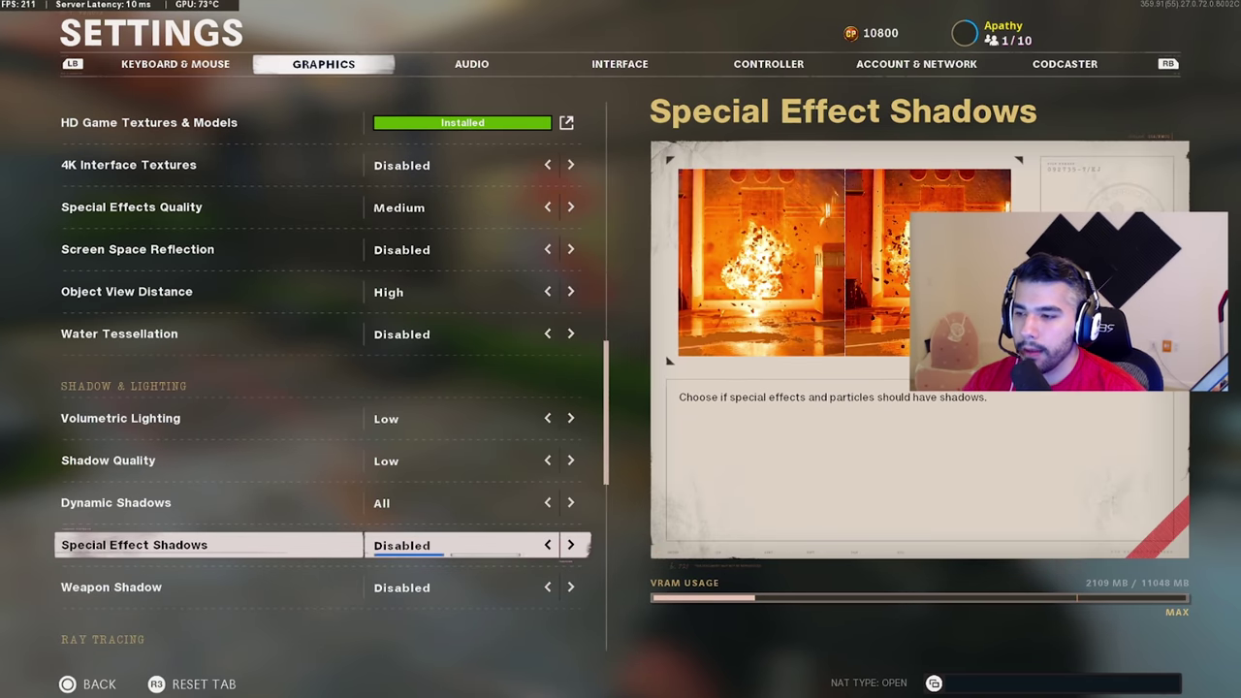
key("Down")
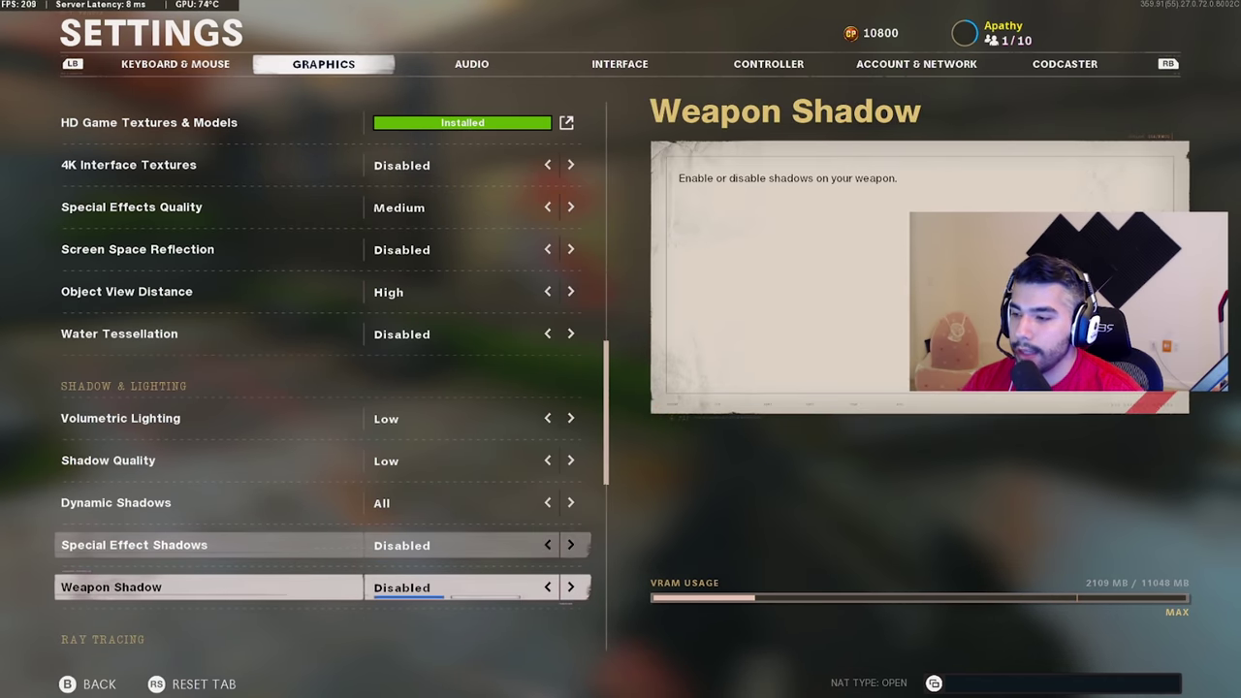
key("Down")
Try Ray Tracing Local Shadows at Medium and High.
key("Down")
key("Up")
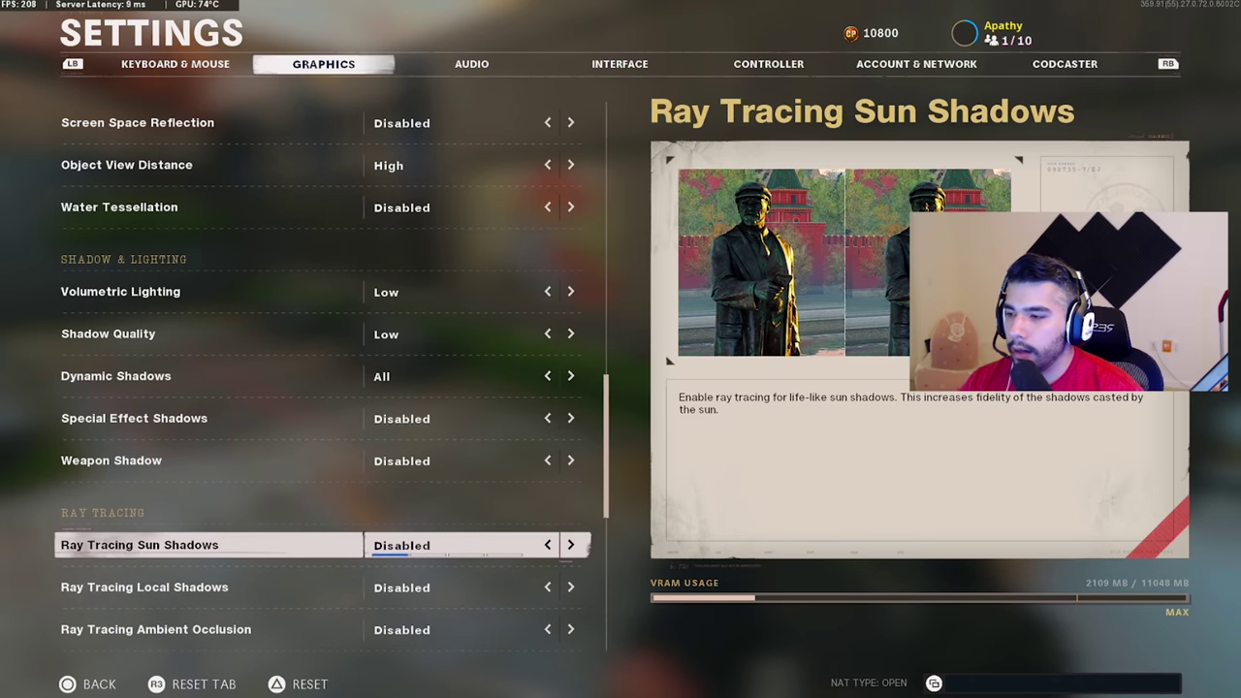
key("Down")
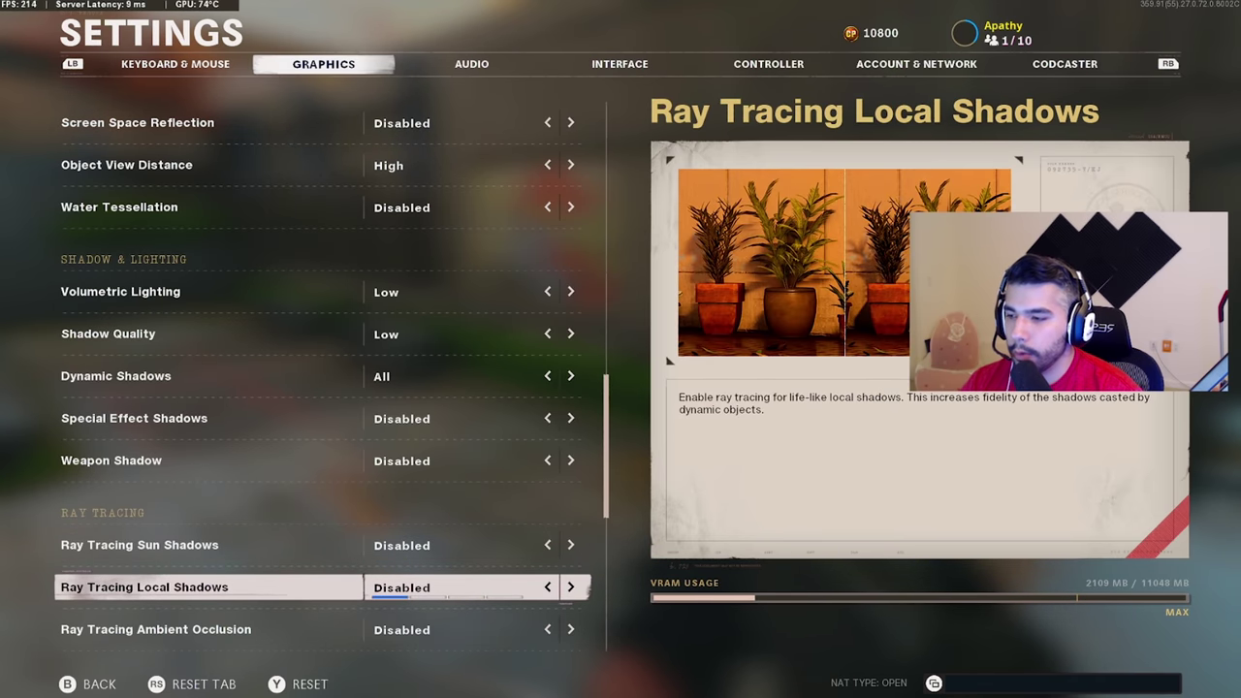
key("Down")
key("Up")
key("Right")
key("Right")
key("Left")
Try Ray Tracing Ambient Occlusion at Medium, then return it and Local Shadows to Disabled.
key("Down")
key("Right")
key("Up")
key("Left")
key("Down")
key("Left")
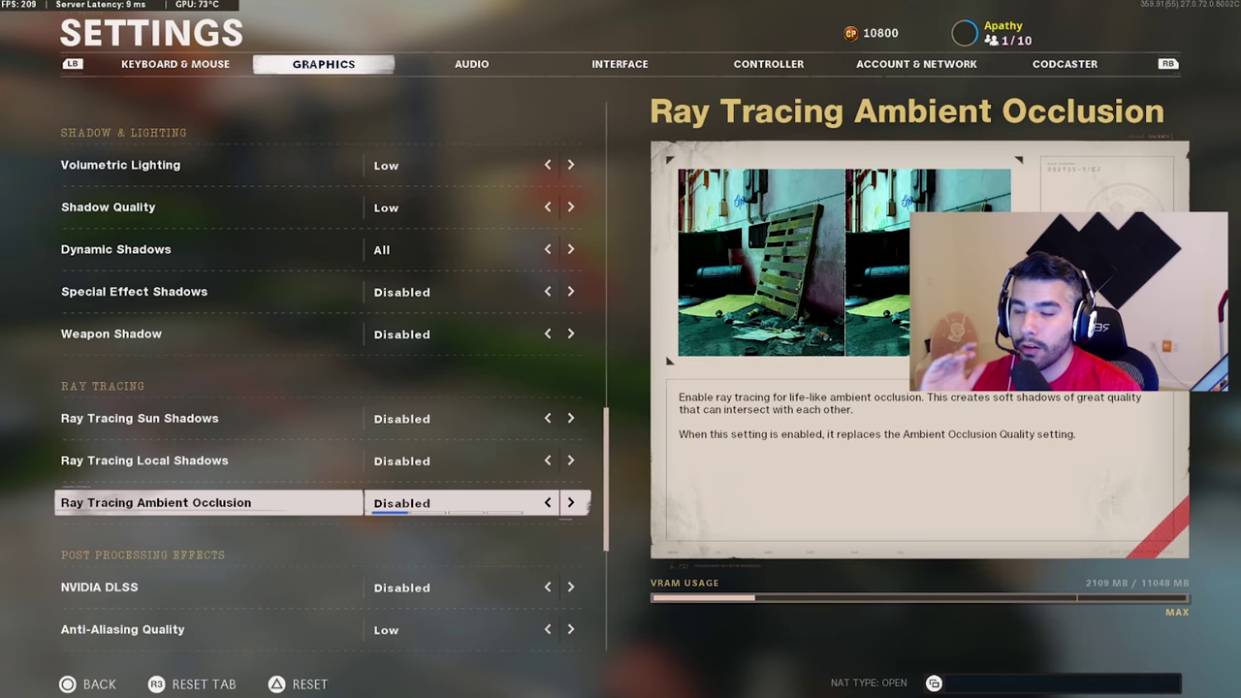
key("Up")
key("Up")
key("Down")
key("Up")
key("Up")
key("Down")
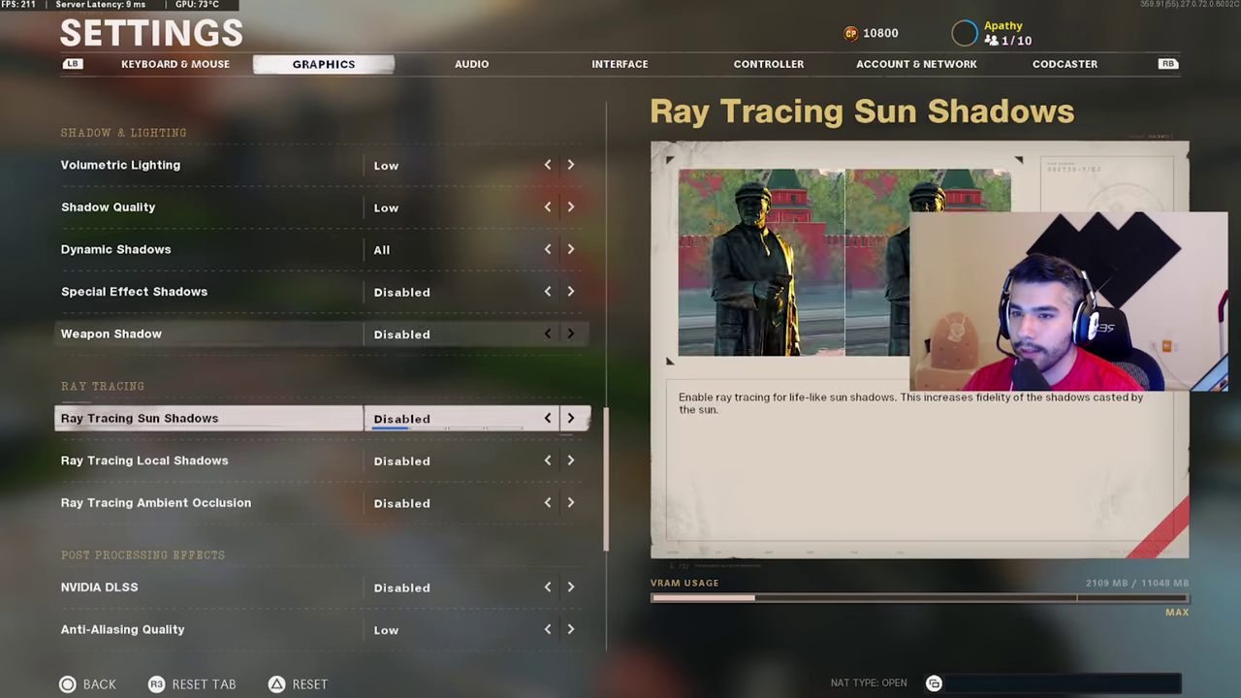
key("Down")
key("Down")
key("Down")
key("Down")
key("Down")
key("Up")
key("Up")
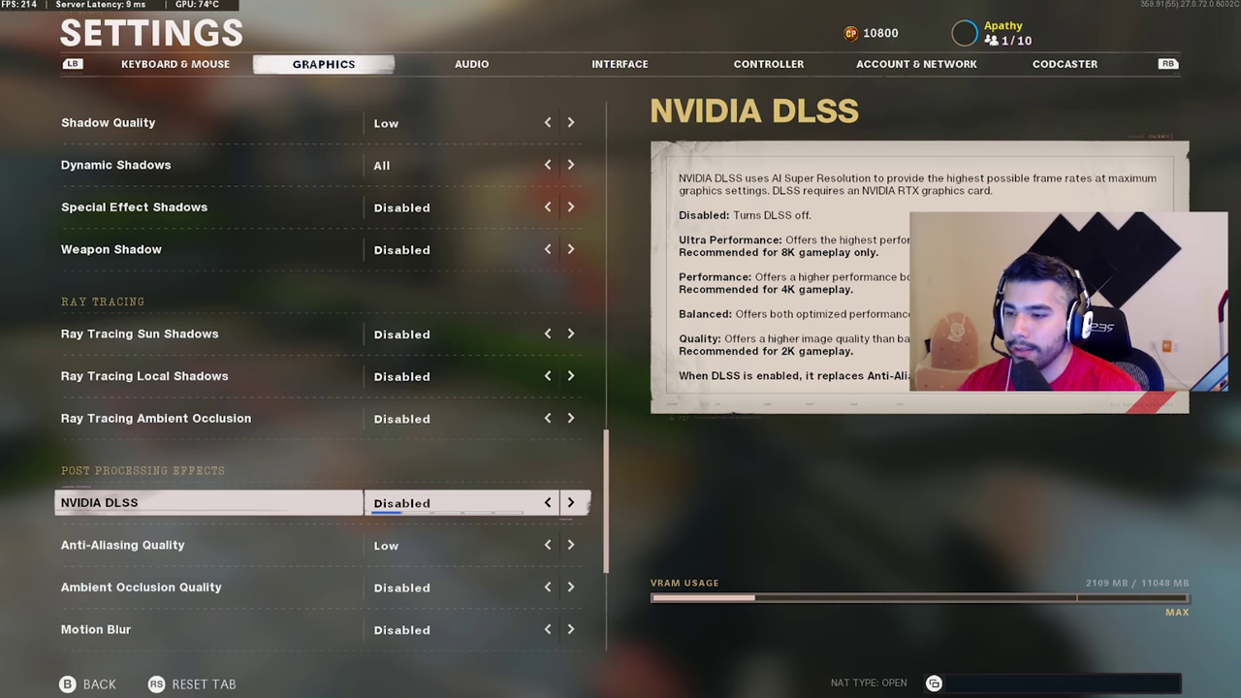
Try the NVIDIA DLSS performance modes, then set DLSS back to Disabled.
key("Right")
key("Right")
key("Left")
key("Left")
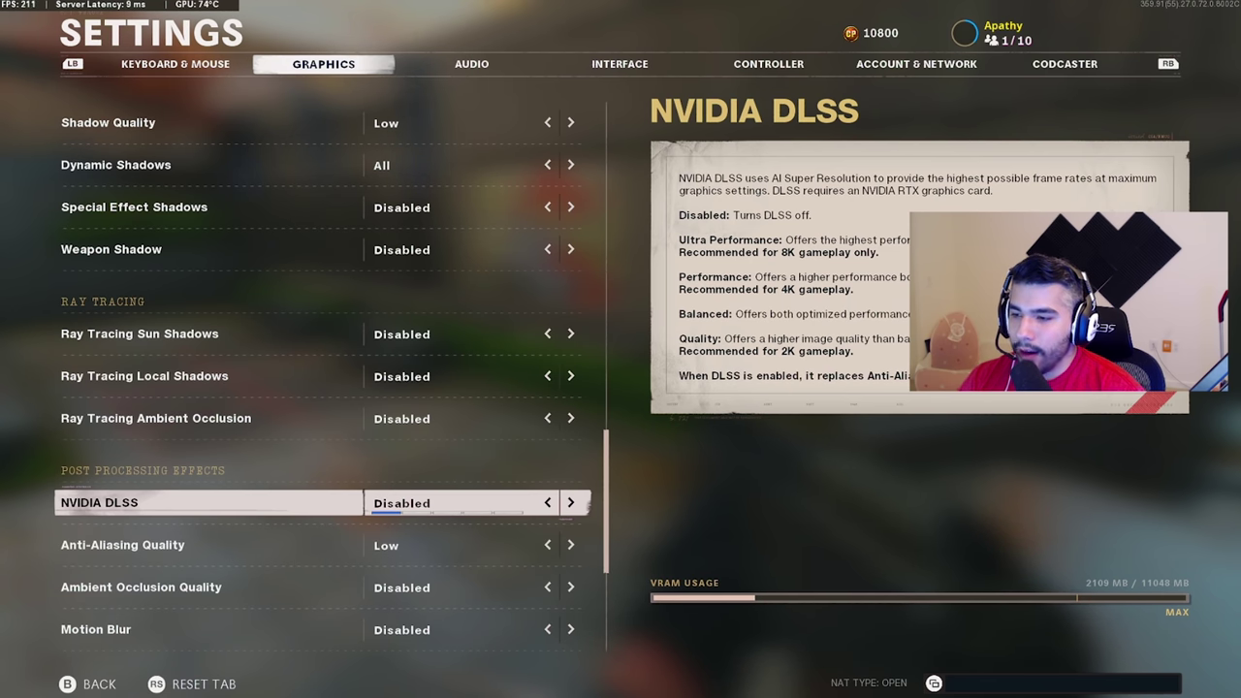
key("Down")
key("Up")
key("Down")
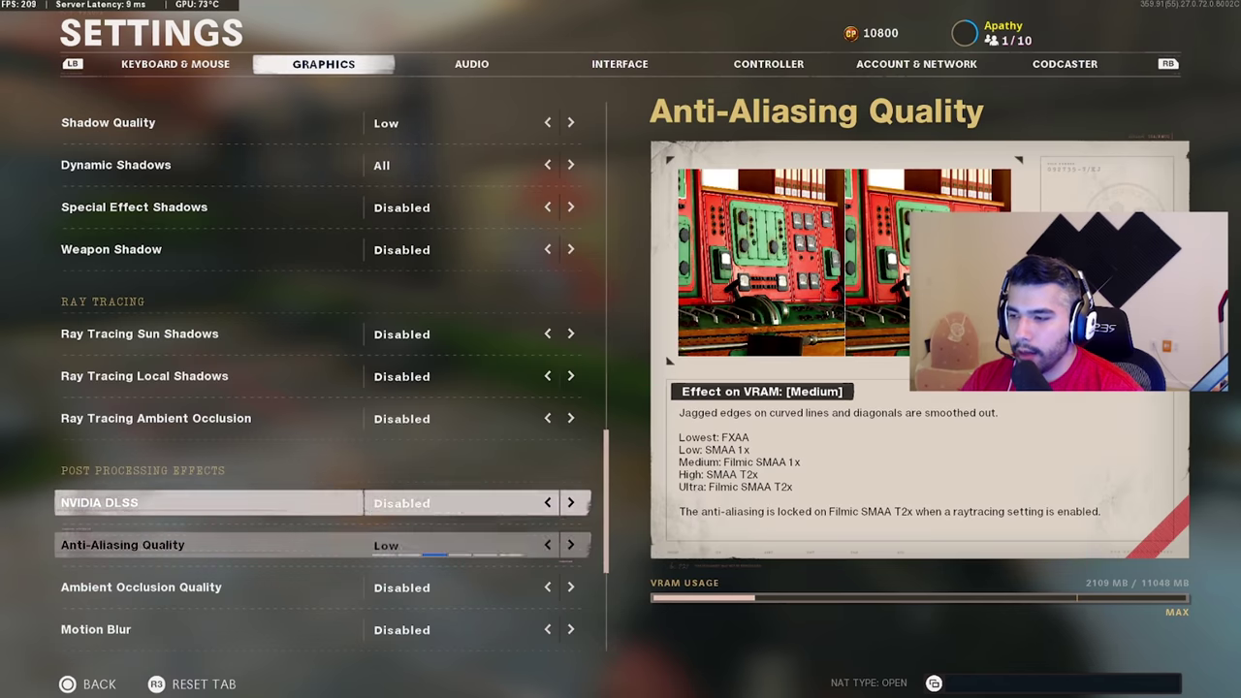
key("Up")
key("Down")
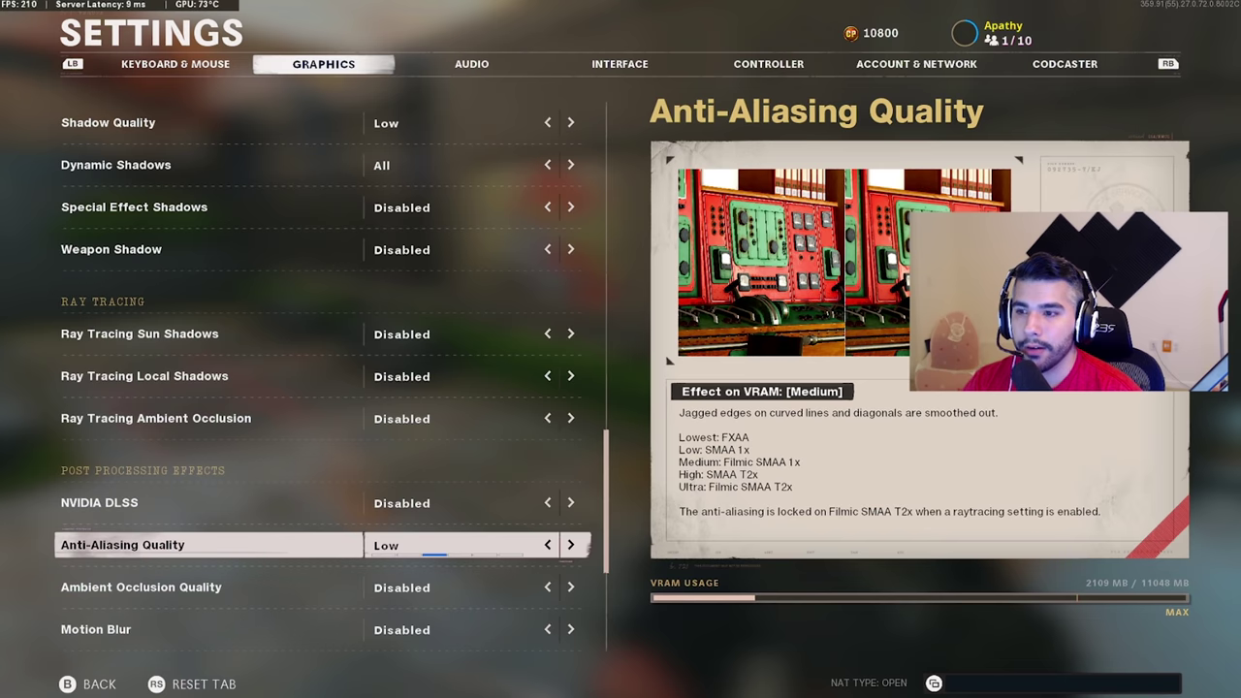
key("Up")
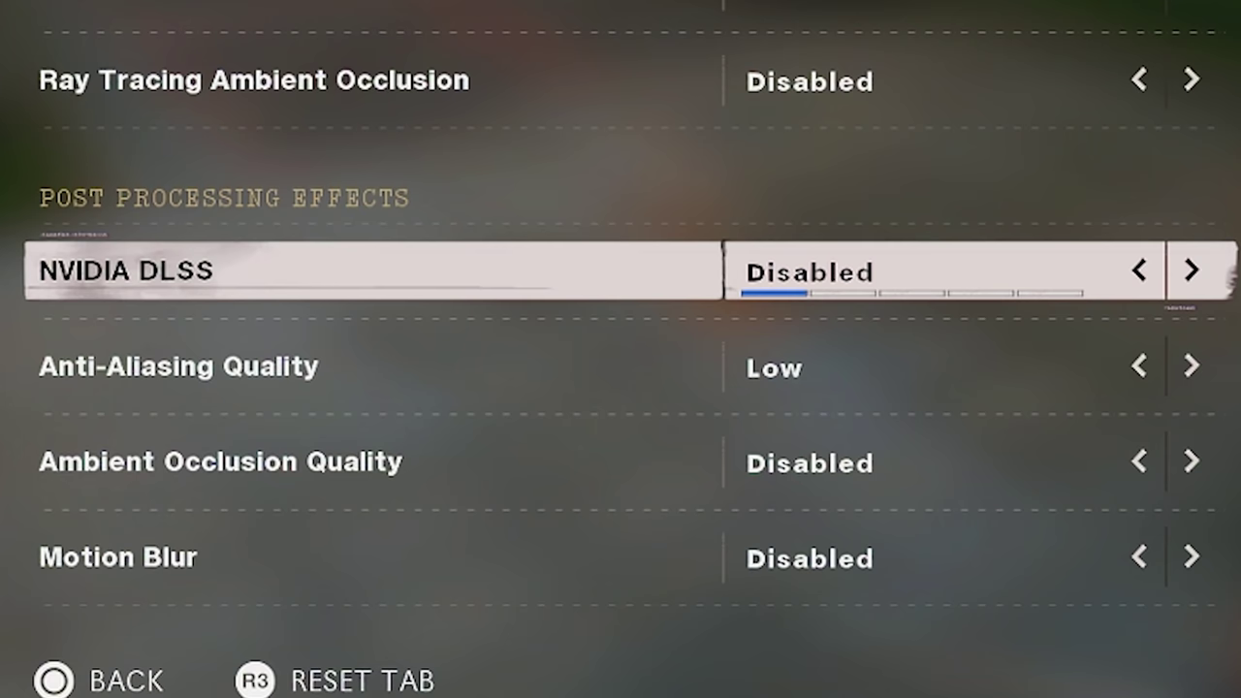
key("Down")
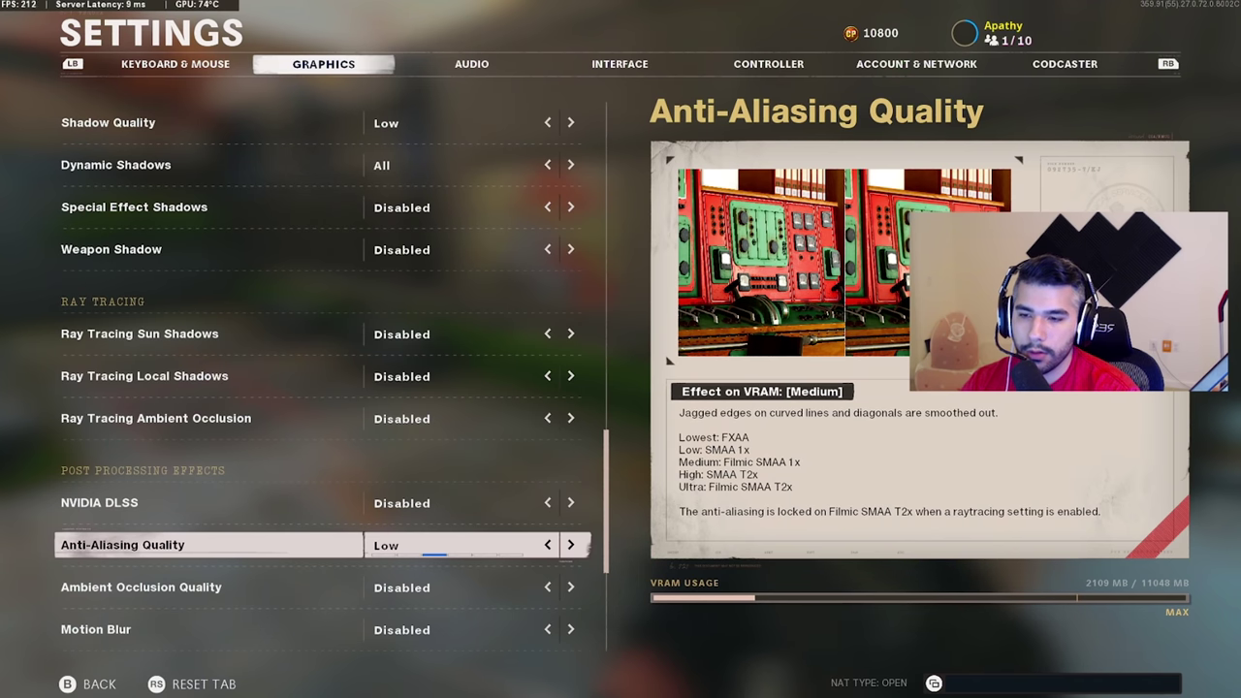
Compare Anti-Aliasing Quality at Lowest, Low and Medium.
key("Right")
key("Right")
key("Left")
key("Left")
key("Left")
key("Right")
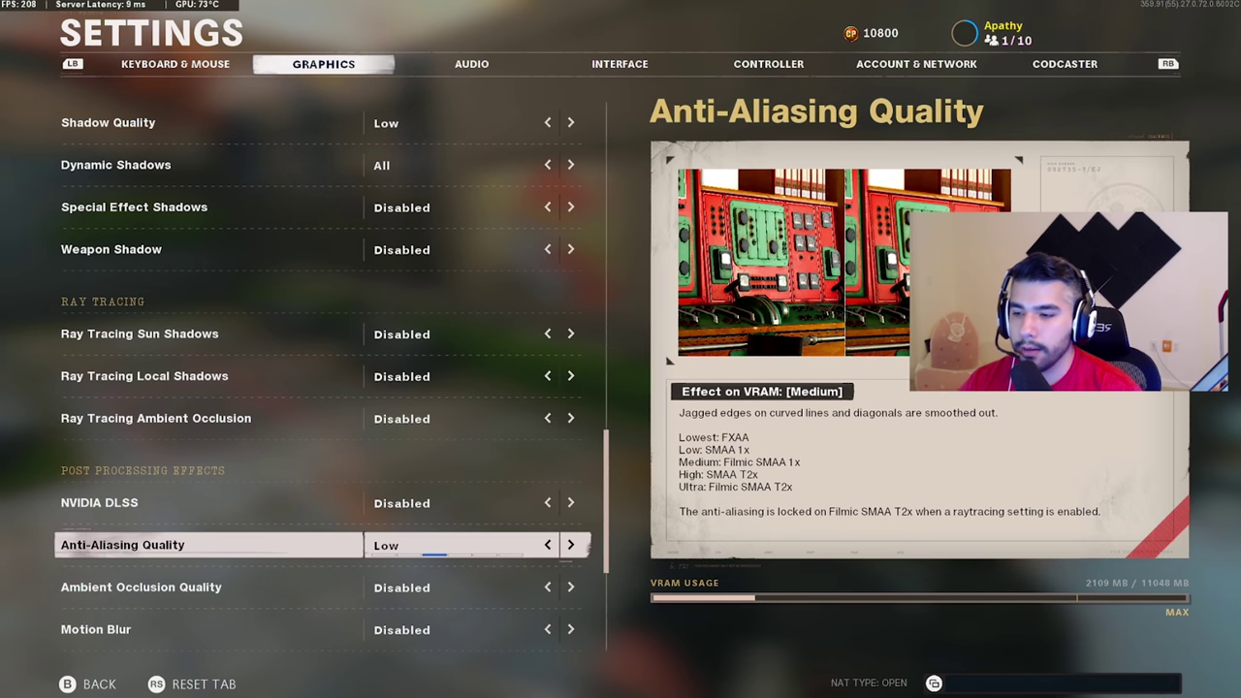
key("Right")
Return Anti-Aliasing Quality to Low and leave Motion Blur disabled.
key("Left")
key("Down")
key("Down")
key("Up")
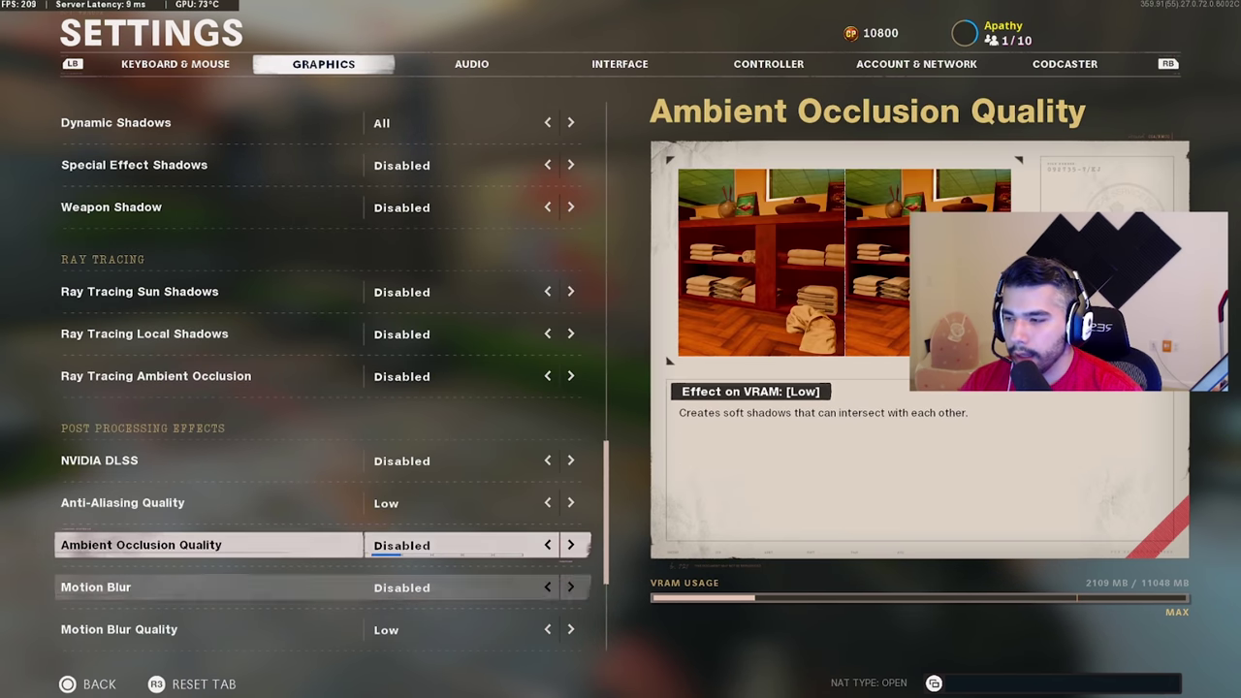
key("Down")
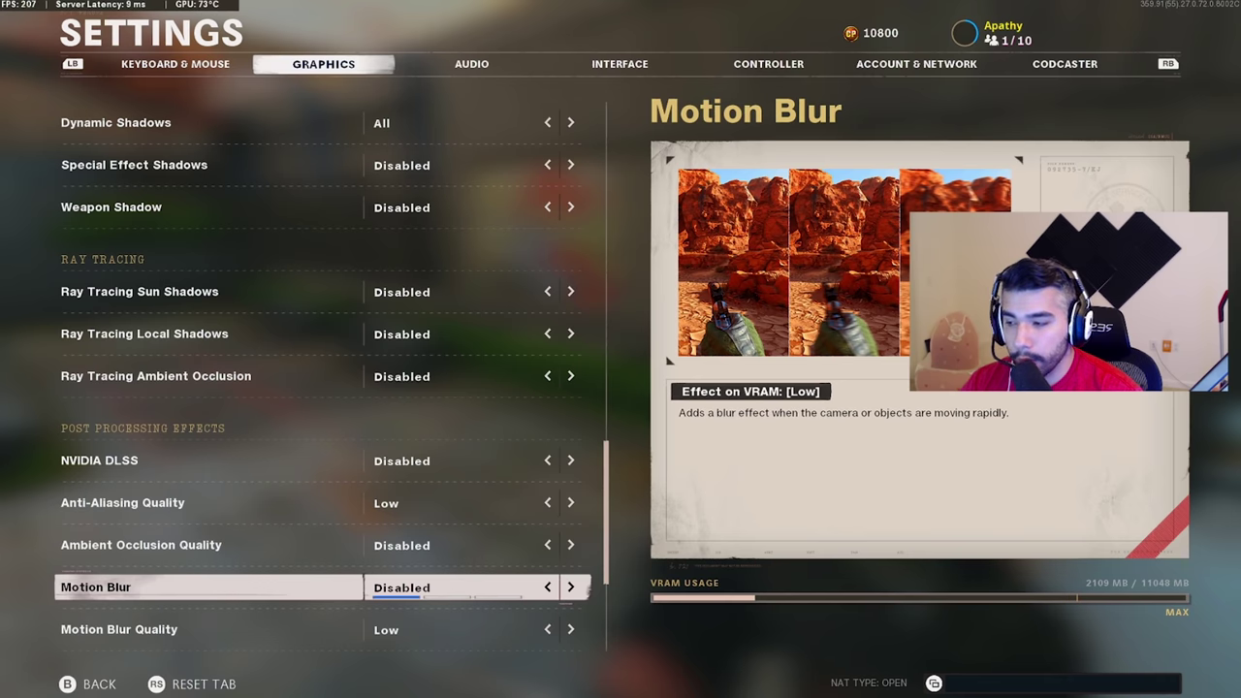
key("Down")
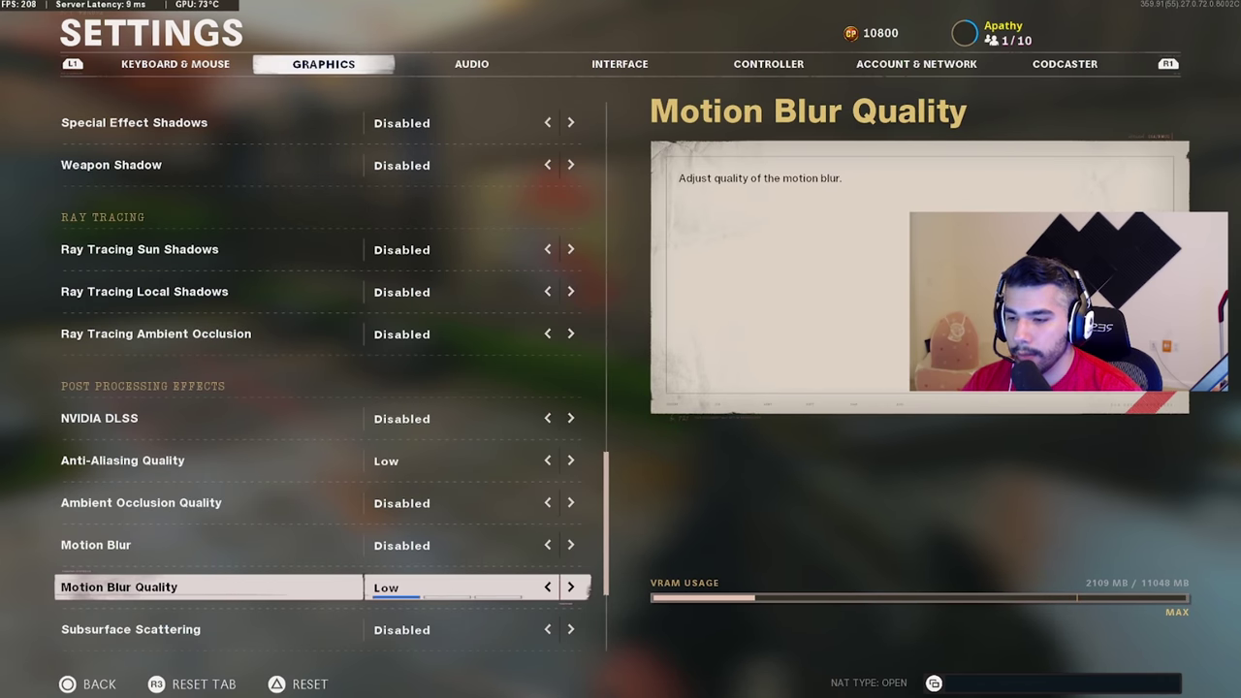
key("Down")
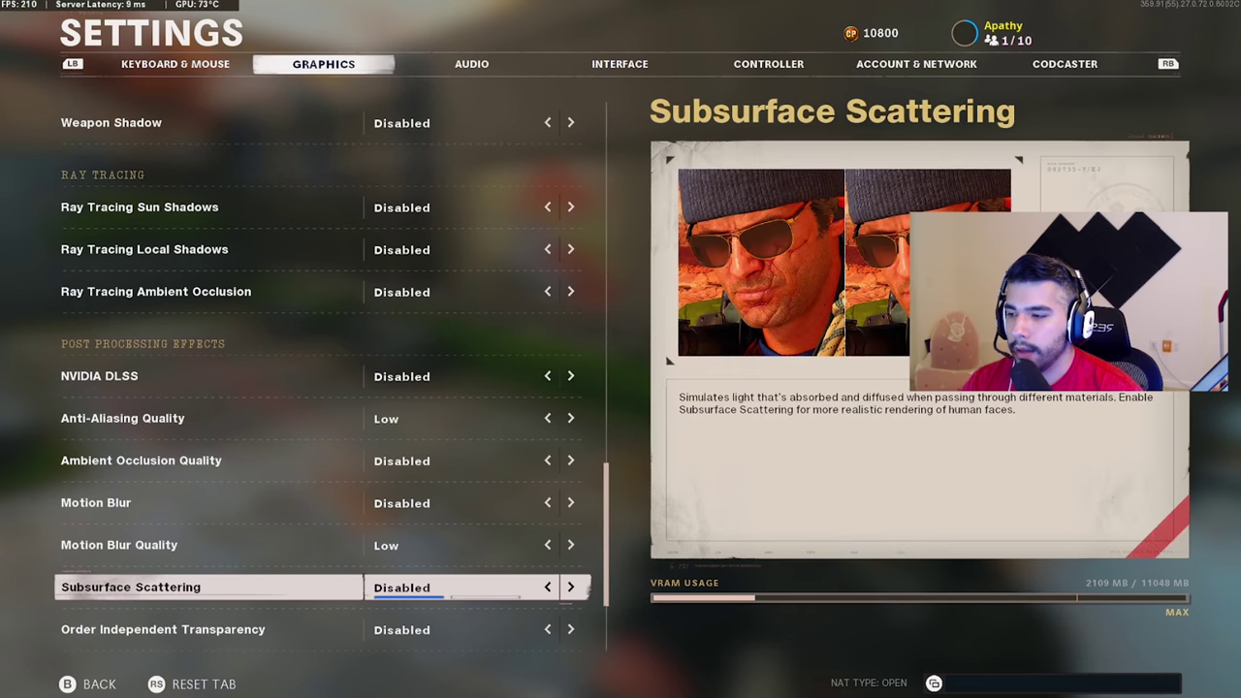
key("Down")
key("Down")
key("Down")
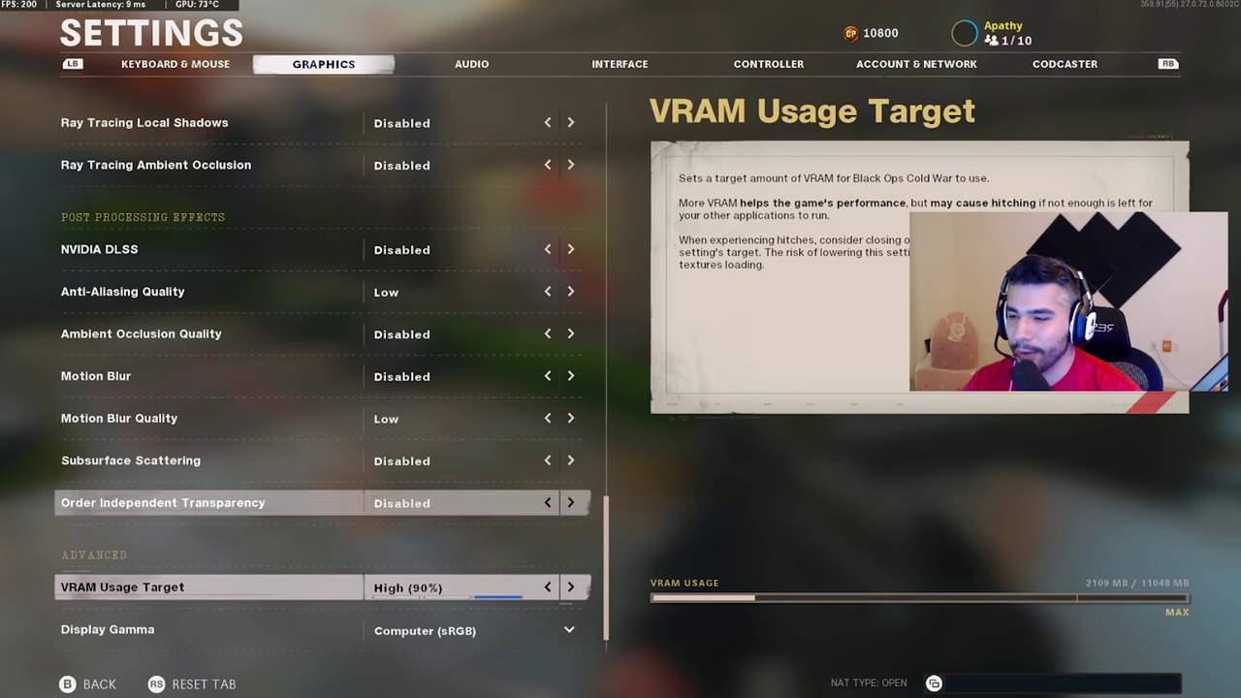
key("Up")
Keep VRAM Usage Target at High (90%) after trying Default (80%), then go to Audio settings.
key("Left")
key("Right")
key("Left")
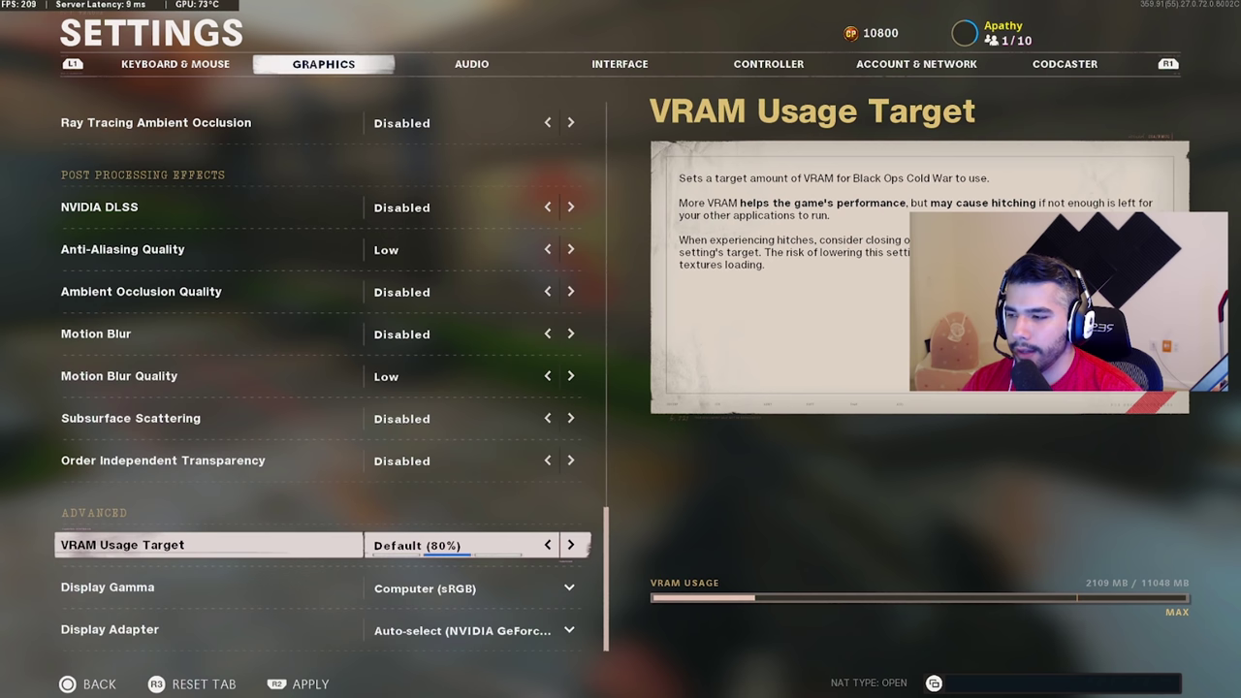
key("Right")
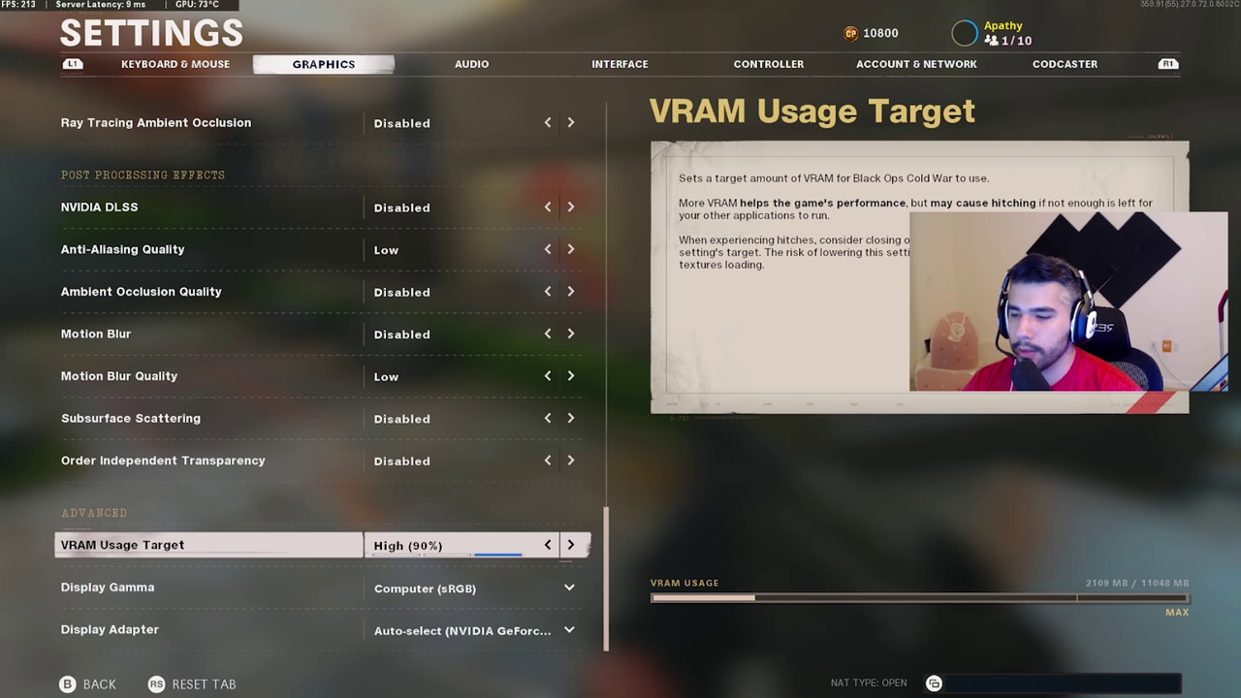
key("Down")
key("Down")
key("Up")
key("Up")
key("Up")
key("Down")
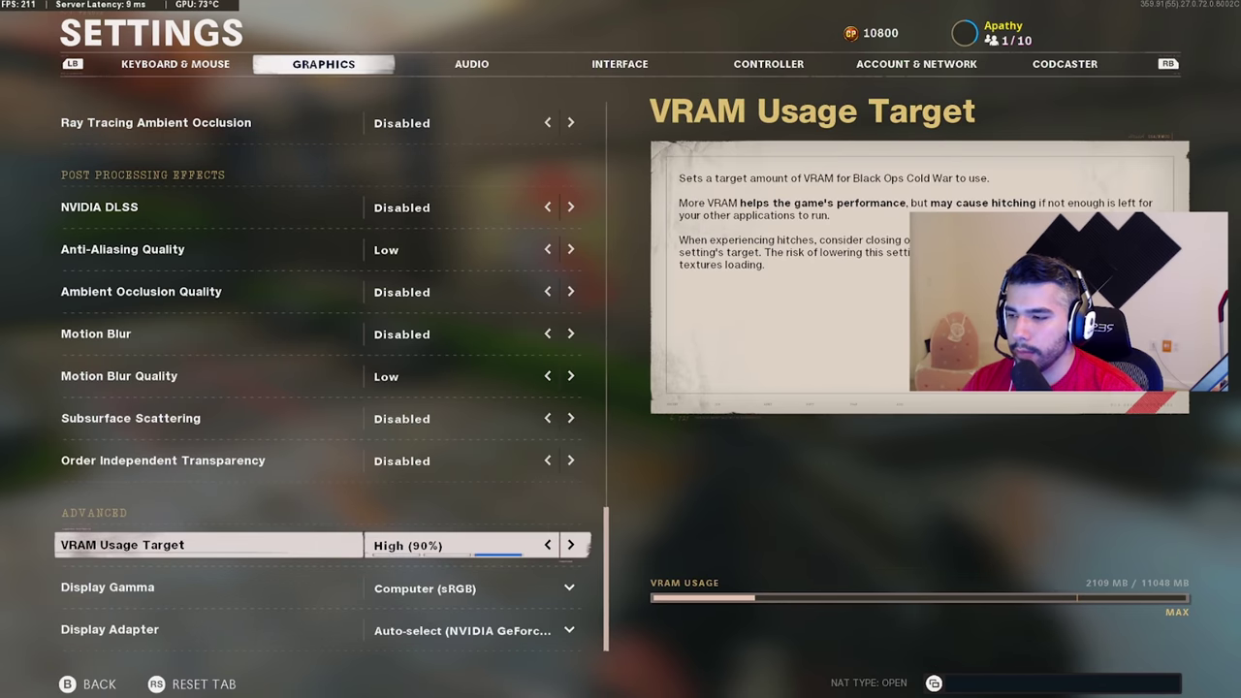
key("e")
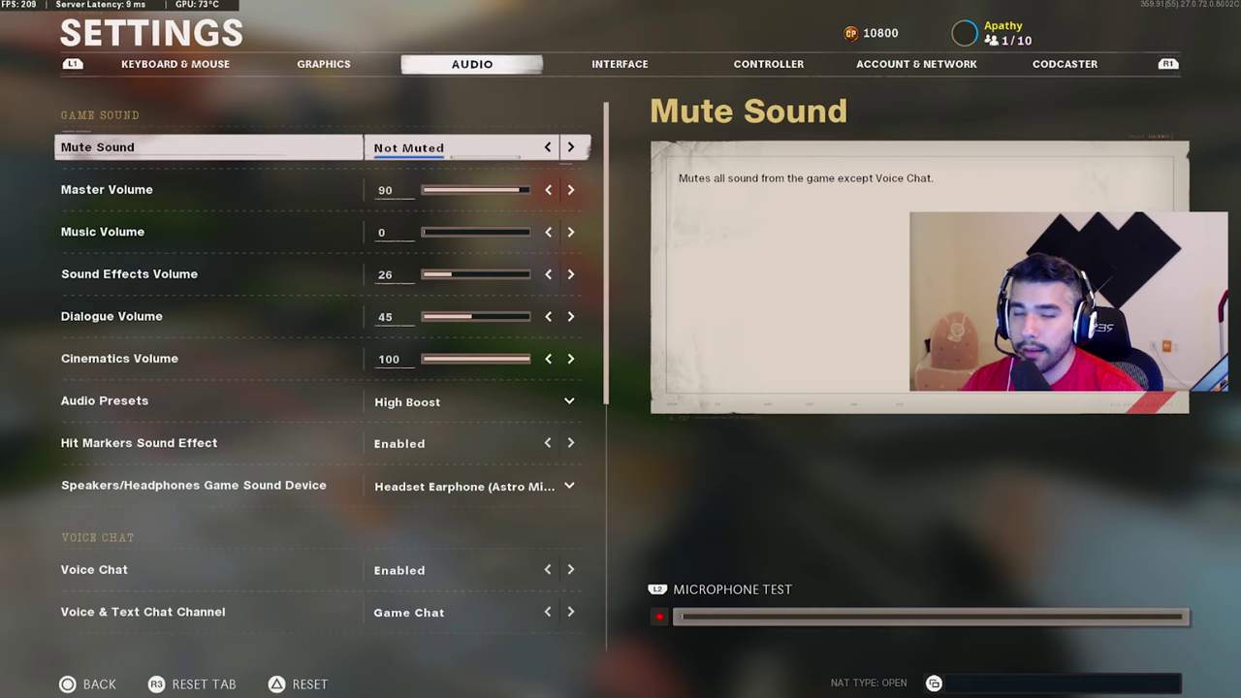
Set Sound Effects Volume to 30 after briefly raising it to about 90.
key("Down")
key("Down")
key("Down")
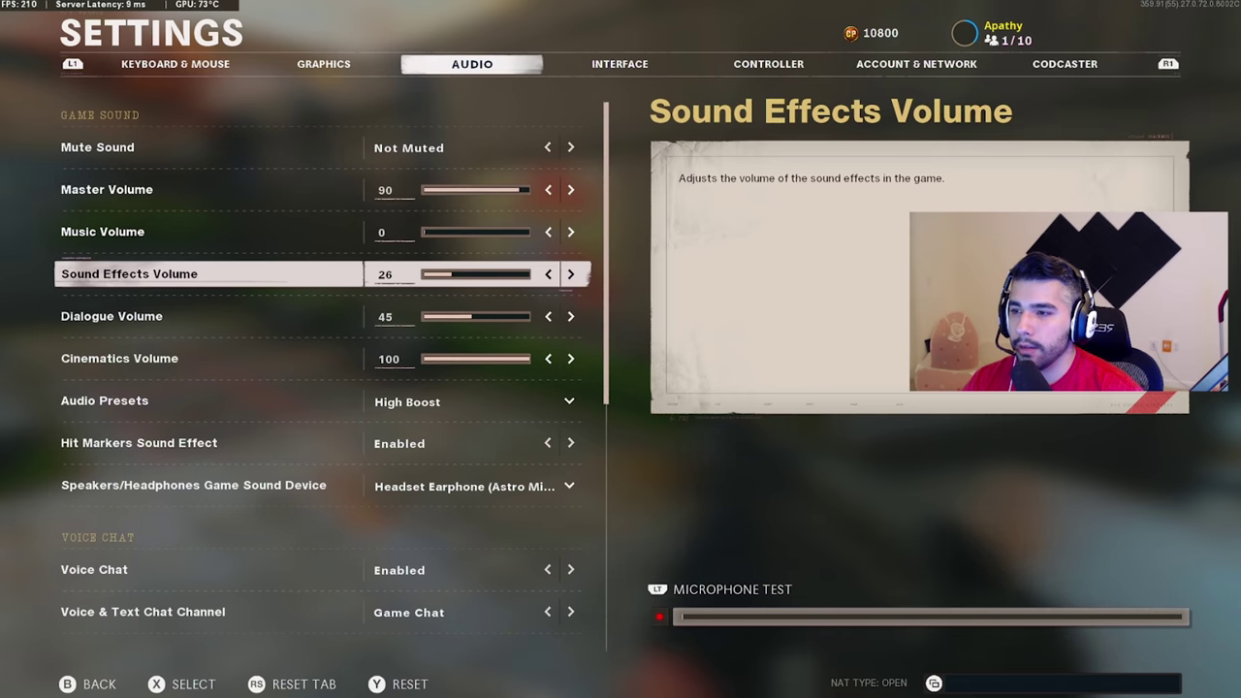
key("Up")
key("Up")
key("Up")
key("Down")
key("Down")
key("Down")
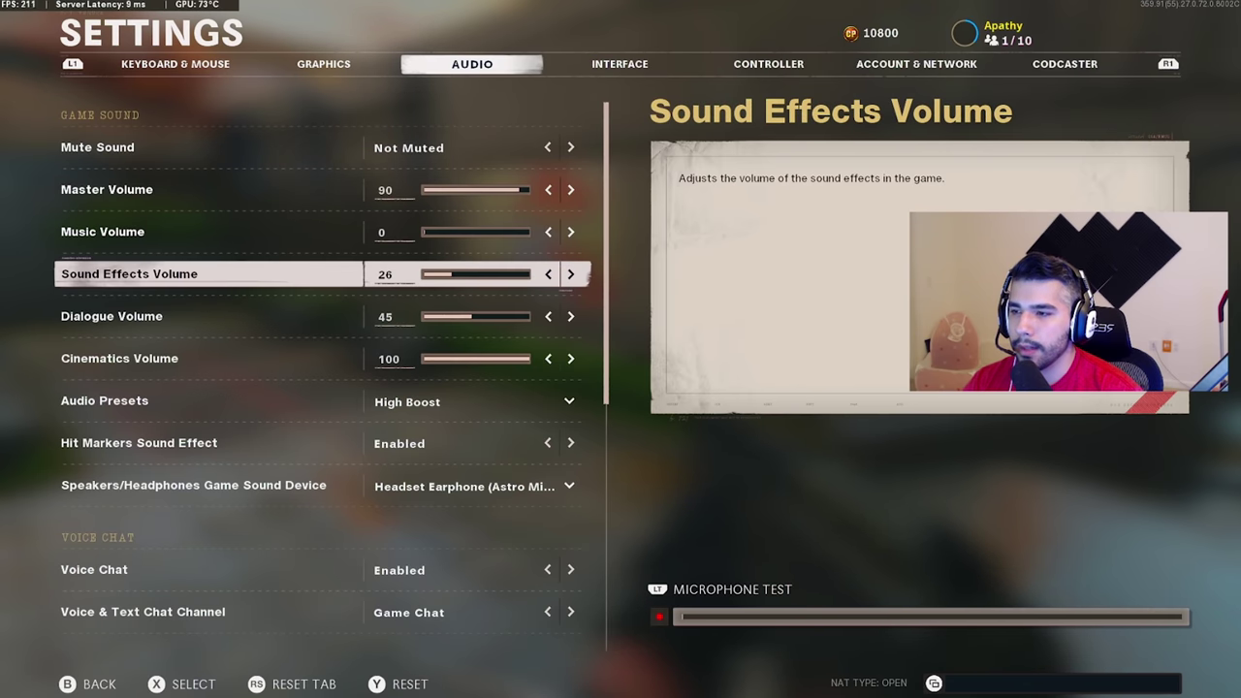
mouse_move(540, 275)
left_mouse_down()
mouse_move(571, 275)
mouse_move(546, 278)
left_mouse_up()
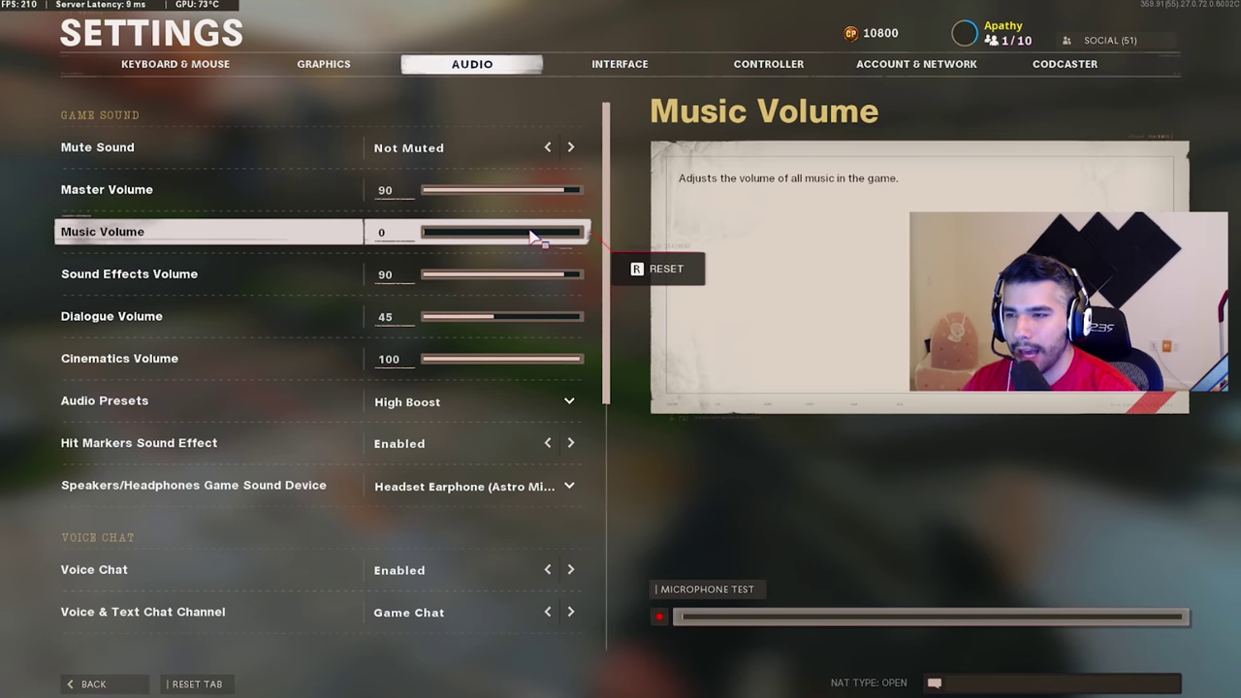
left_click(487, 278)
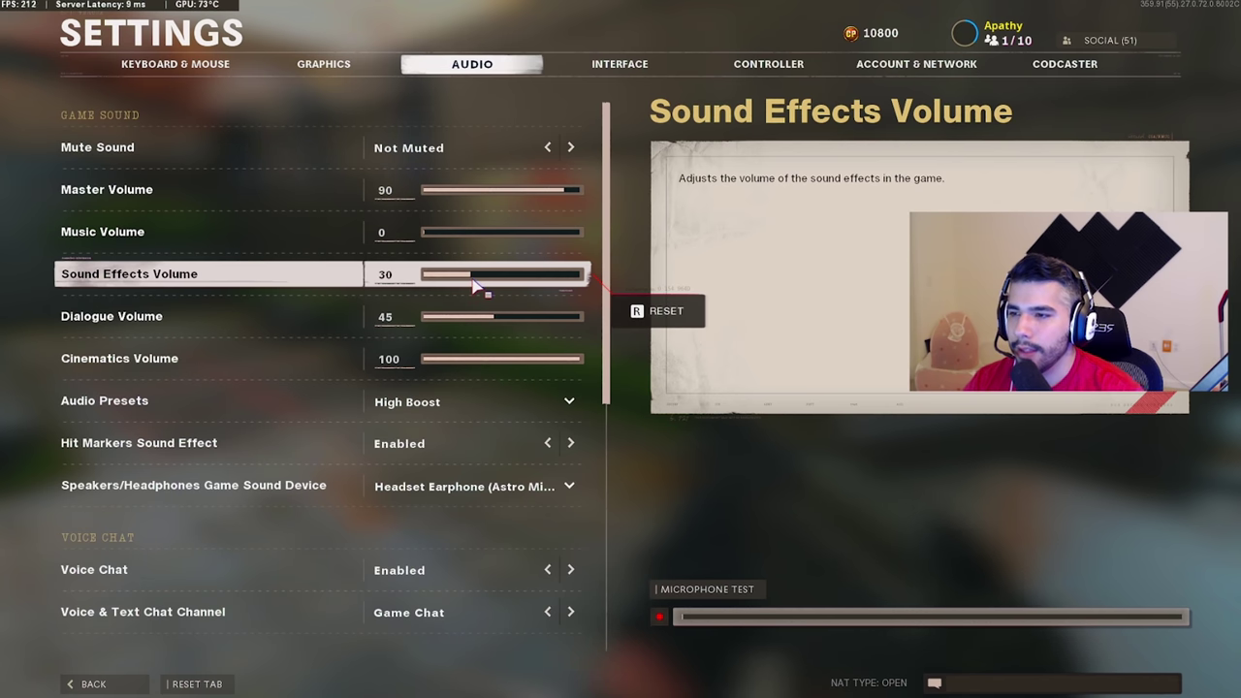
Set Dialogue Volume to 50.
key("Down")
key("Down")
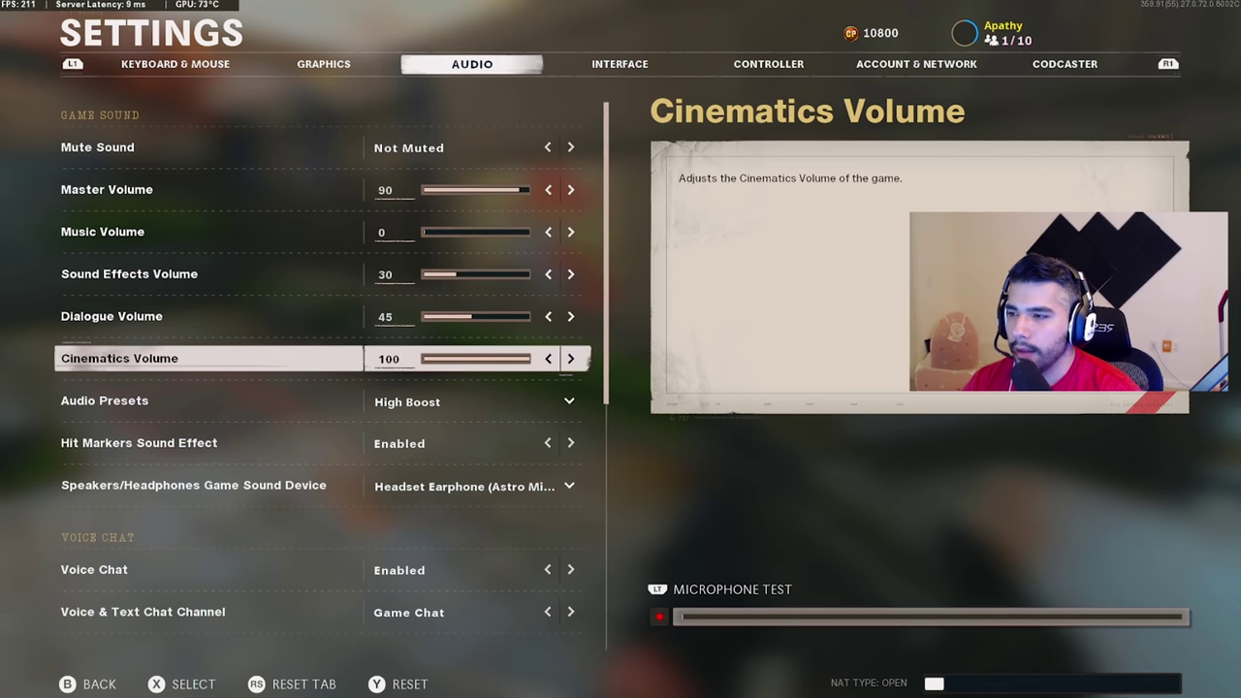
key("Up")
key("Right")
key("Right")
key("Right")
key("Right")
key("Right")
key("Right")
key("Right")
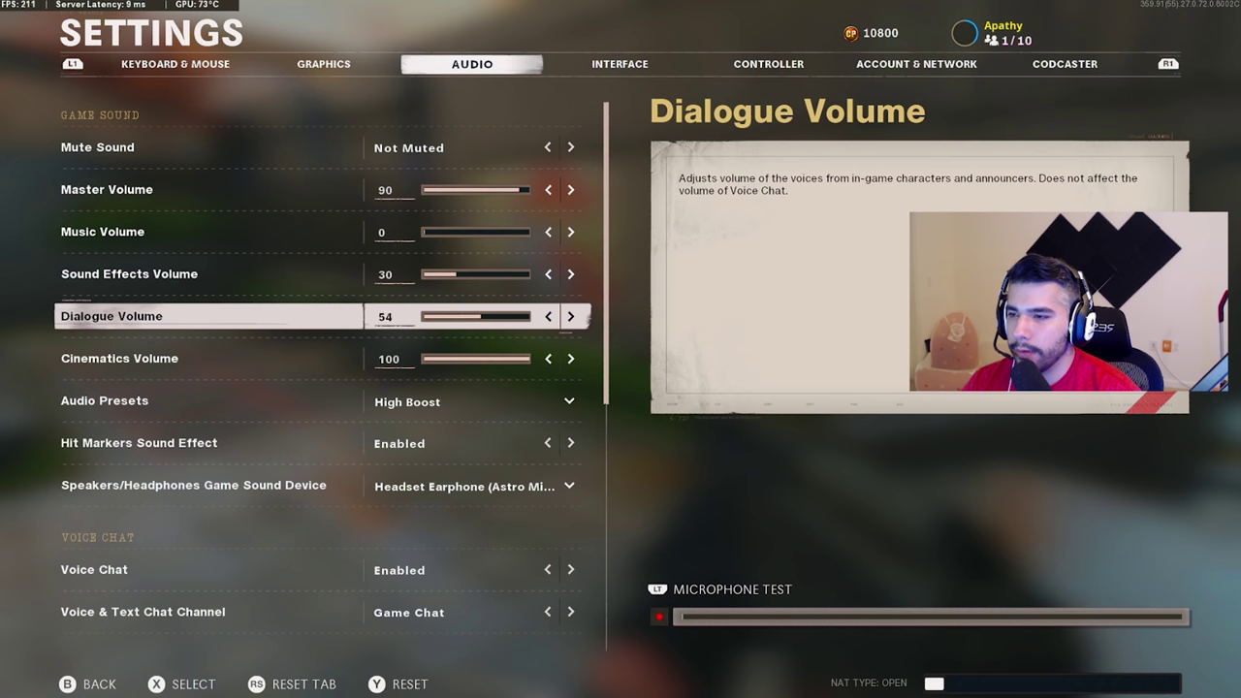
key("Down")
key("Up")
key("Left")
key("Down")
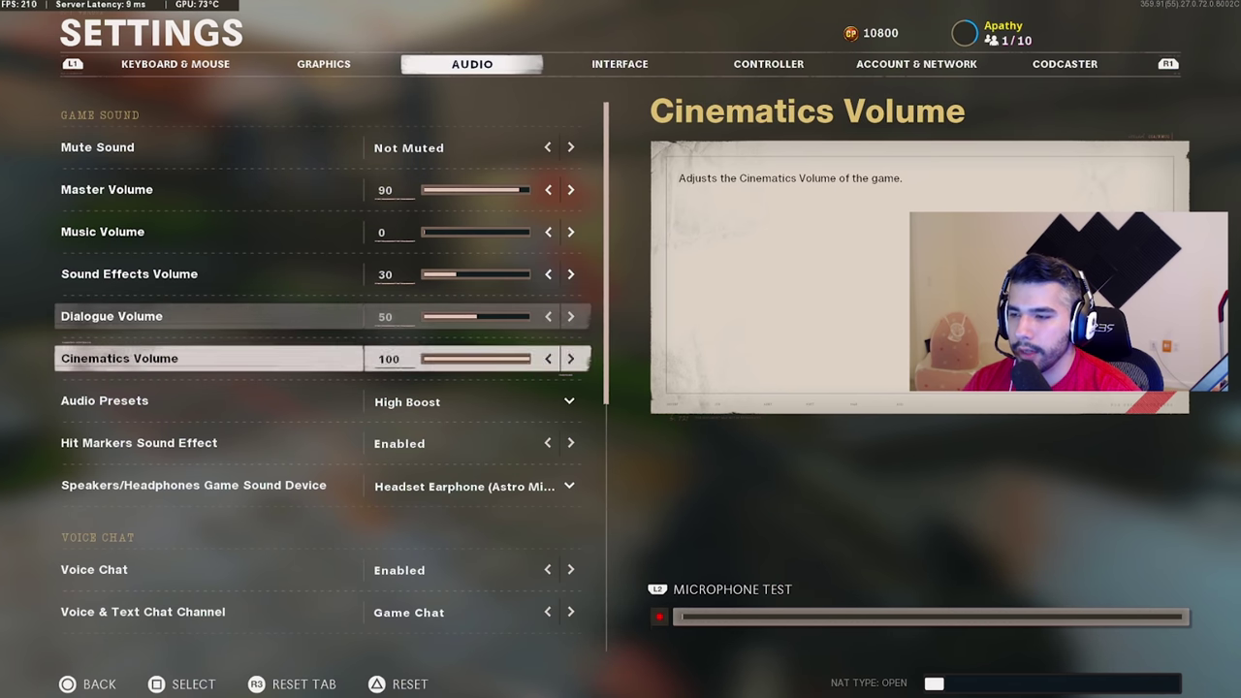
key("Down")
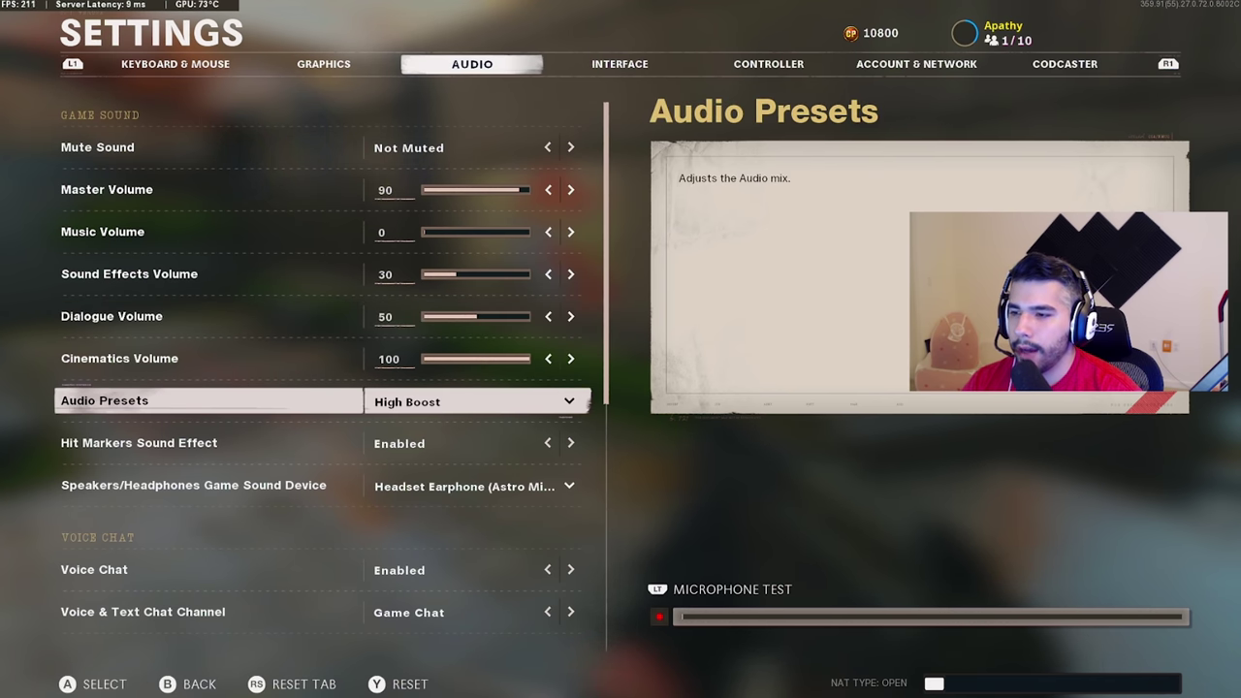
Keep High Boost as the audio preset after comparing Super Bass Boost and Bass Boost.
key("Return")
key("Down")
key("Down")
key("Down")
key("Down")
key("Down")
key("Up")
key("Up")
key("Up")
key("Up")
key("Up")
key("Down")
key("Down")
key("Down")
key("Down")
key("Down")
key("Down")
key("Up")
key("Down")
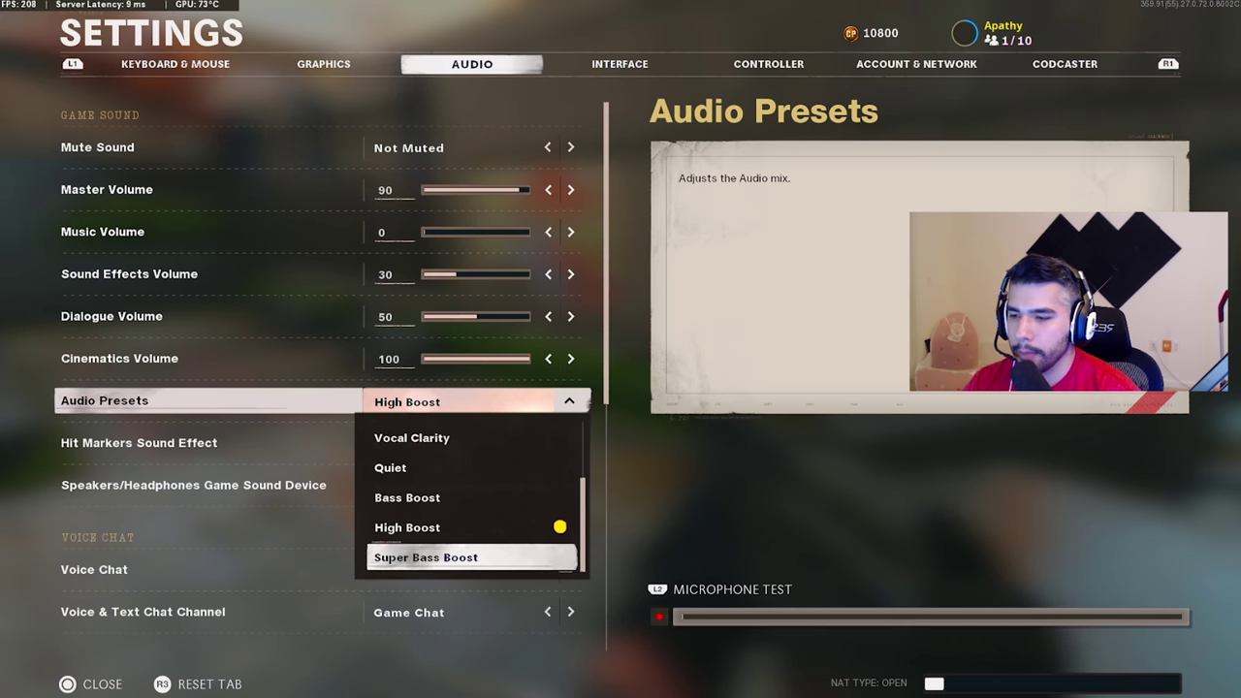
key("Up")
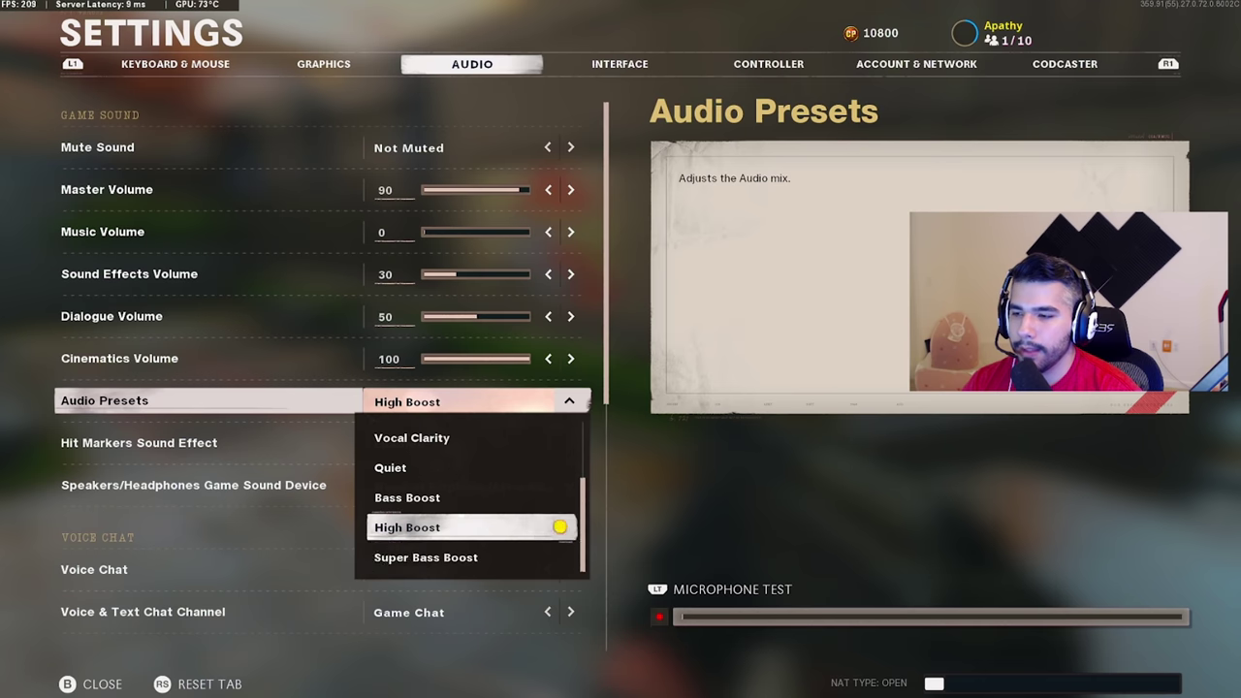
key("Down")
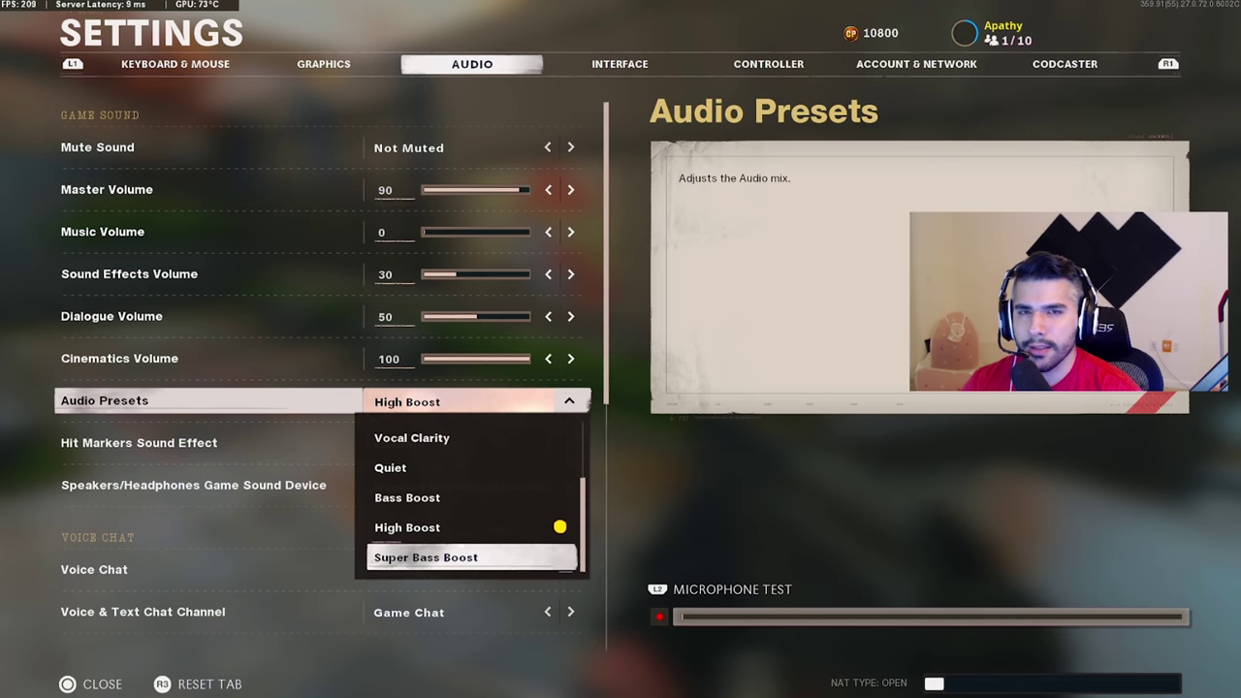
key("Up")
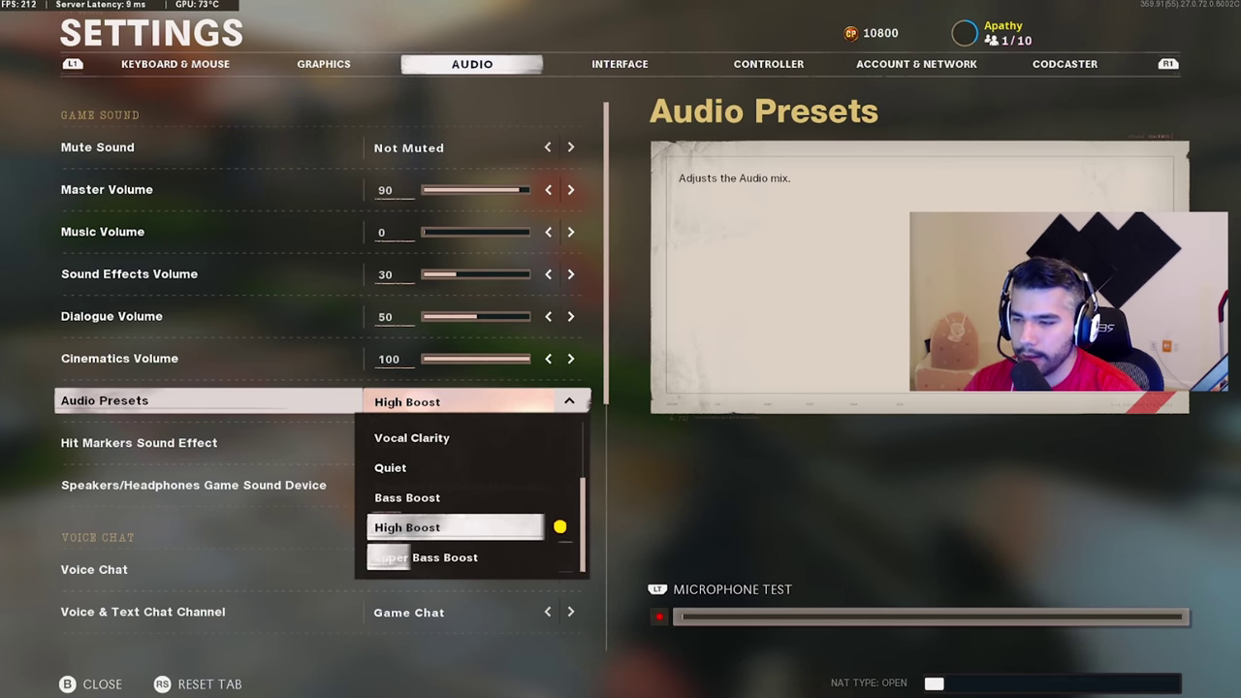
key("Up")
key("Down")
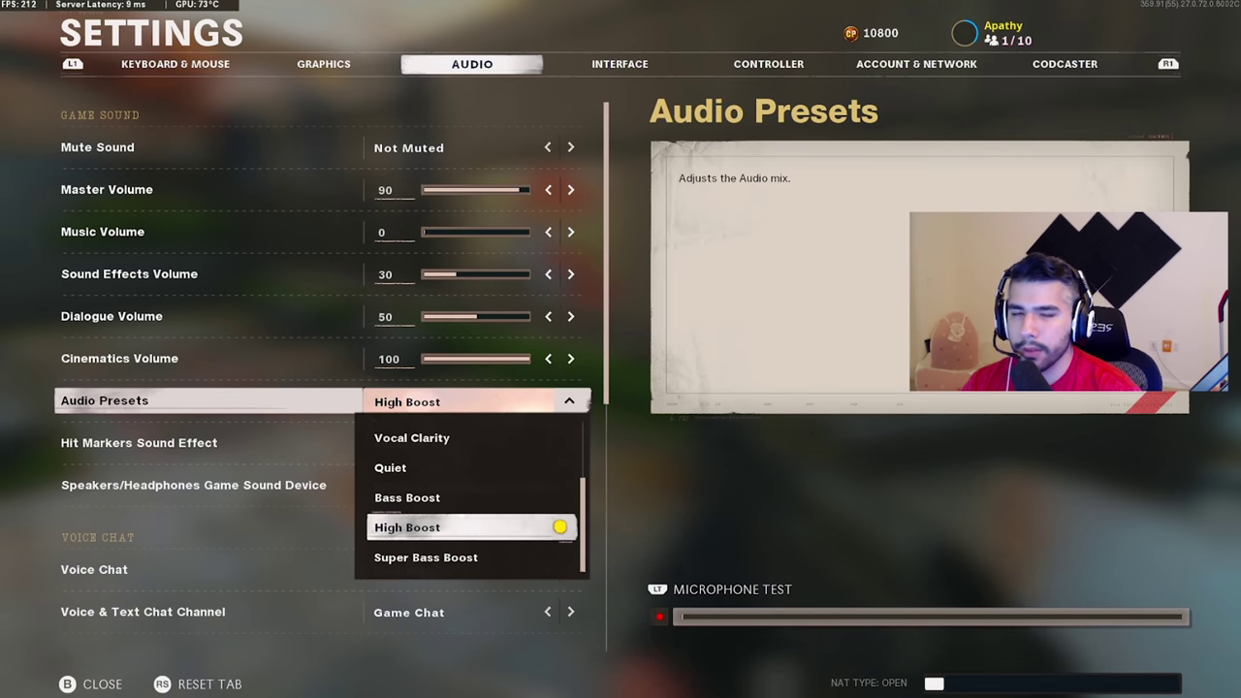
key("Return")
Switch to the Interface settings and set FPS Counter to Shown.
key("Up")
key("Up")
key("Up")
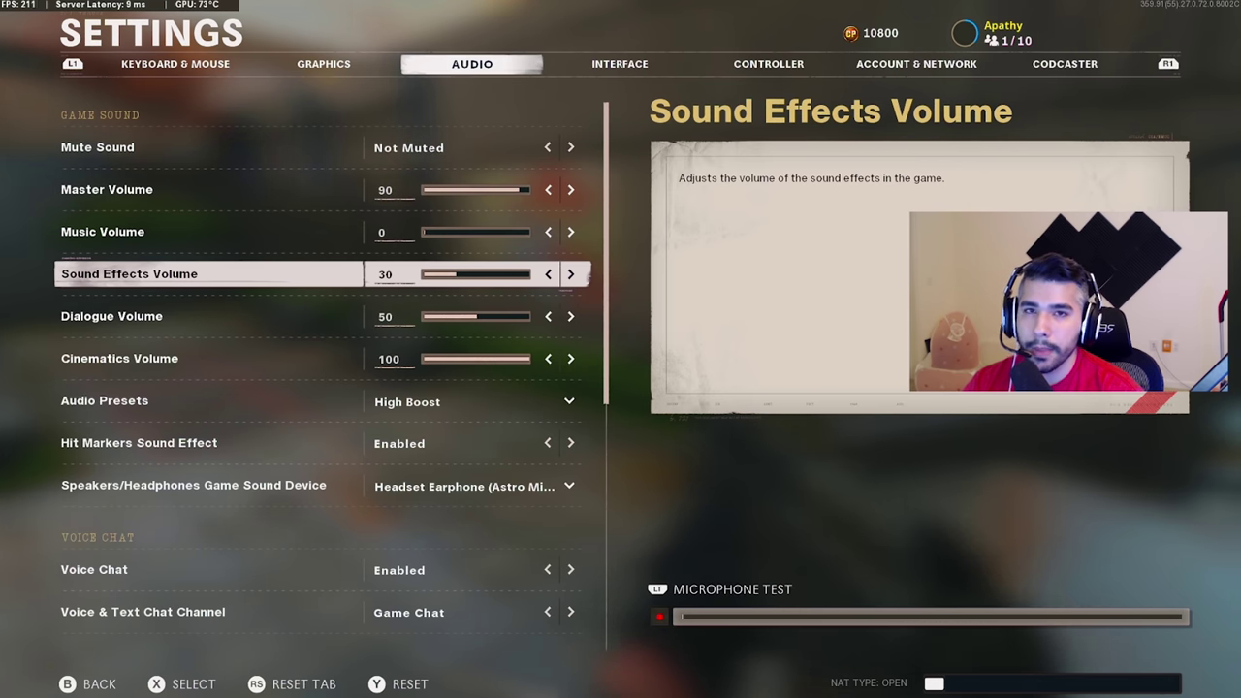
key("Down")
key("Down")
key("Down")
key("Down")
key("Down")
key("Up")
key("Up")
key("Down")
key("Up")
key("Down")
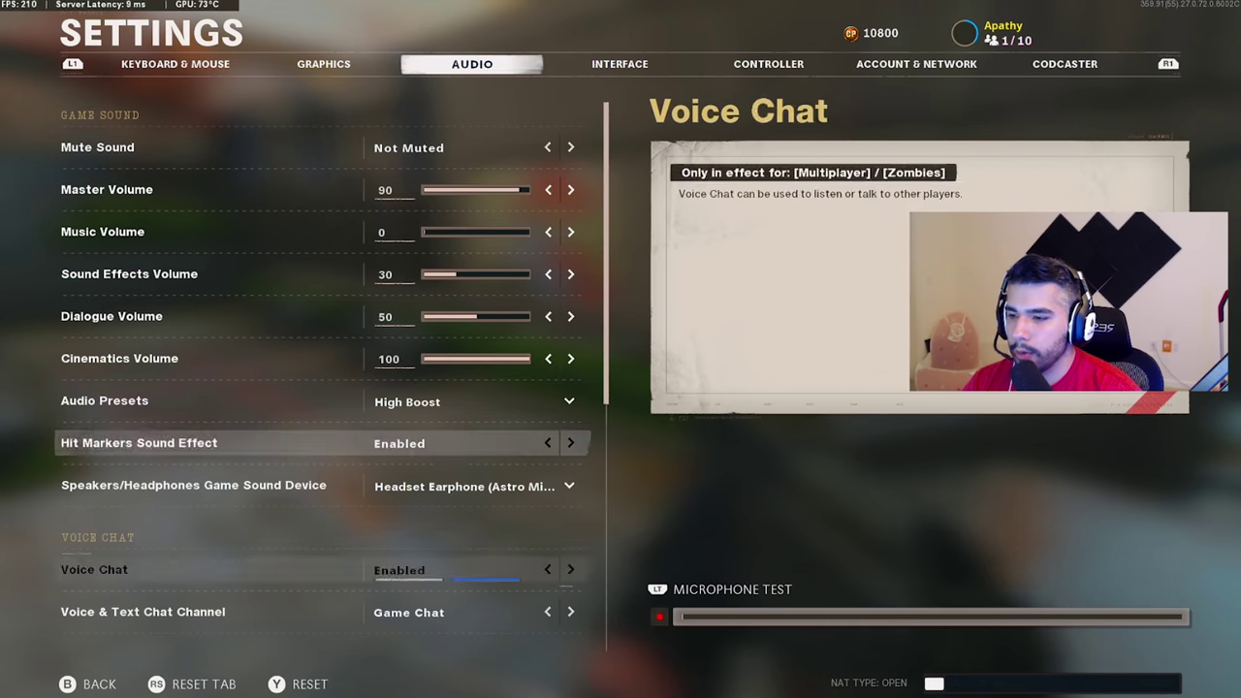
key("e")
key("Up")
key("Right")
key("Right")
key("Right")
key("Right")
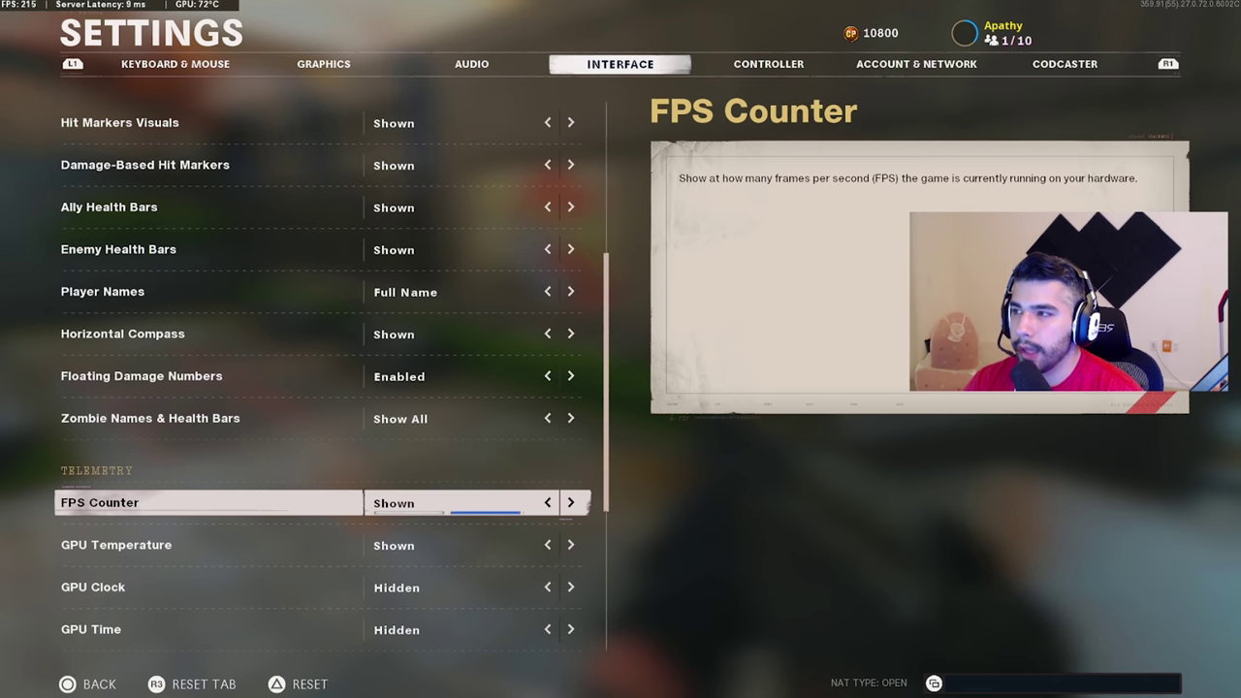
Show GPU Temperature, leaving the GPU and CPU timing readouts Hidden.
key("Down")
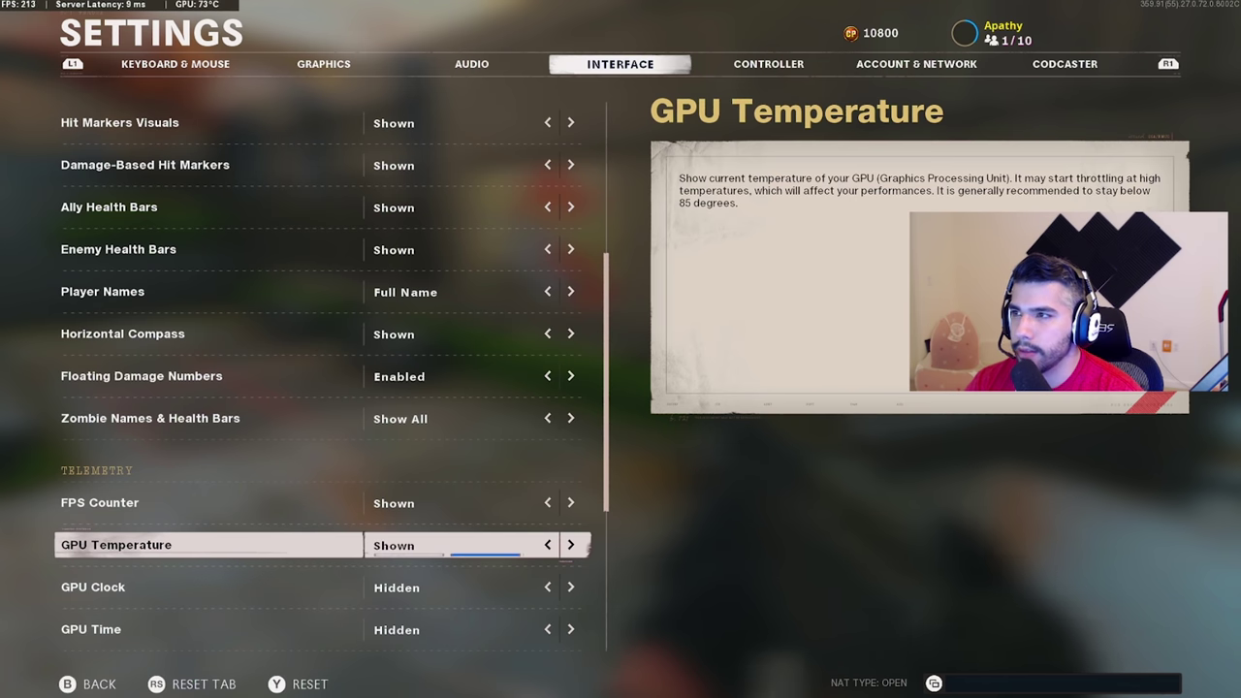
key("Down")
key("Down")
key("Down")
key("Up")
key("Down")
key("Down")
key("Up")
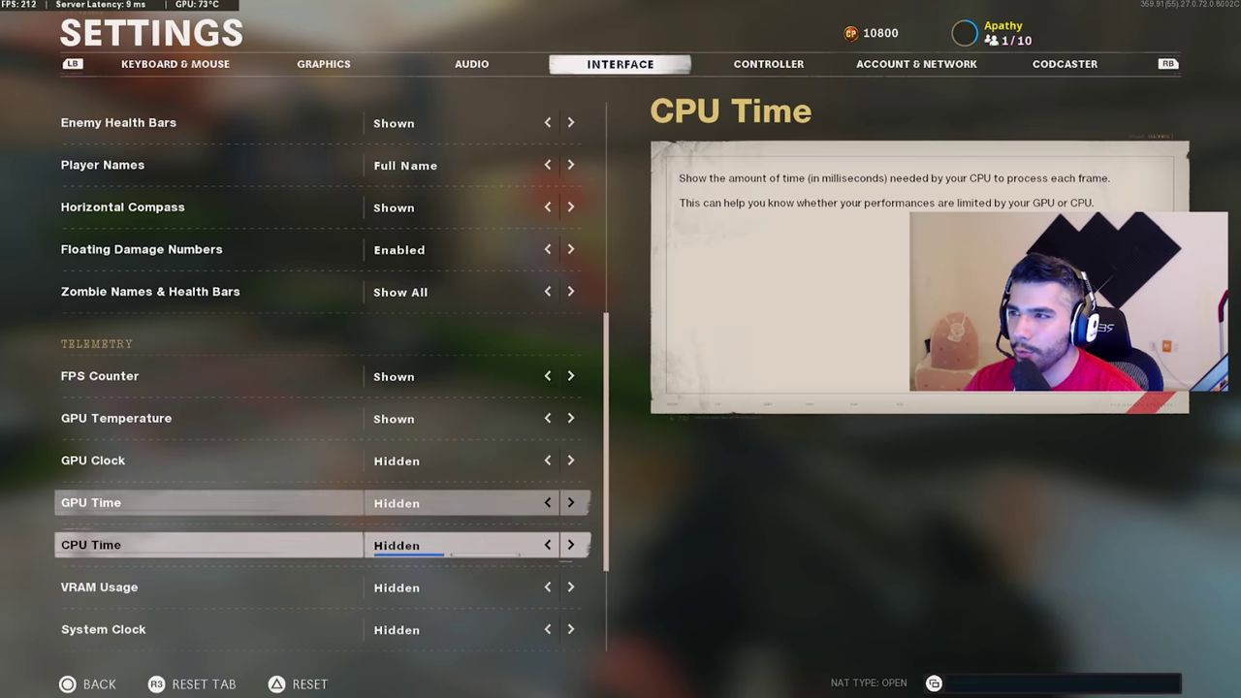
key("Down")
key("Up")
key("Up")
key("Up")
key("Up")
key("Down")
key("Down")
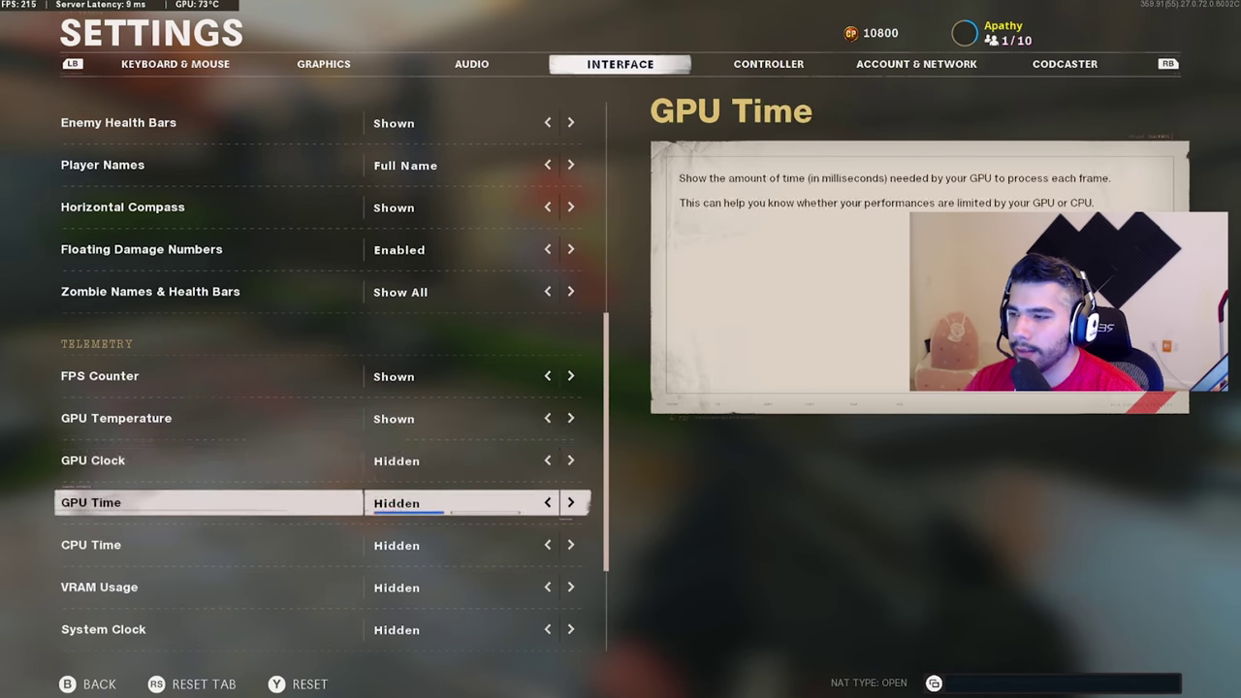
Leave the remaining telemetry readouts Hidden and move on to the Controller settings.
key("Up")
key("Up")
key("Up")
key("Down")
key("Up")
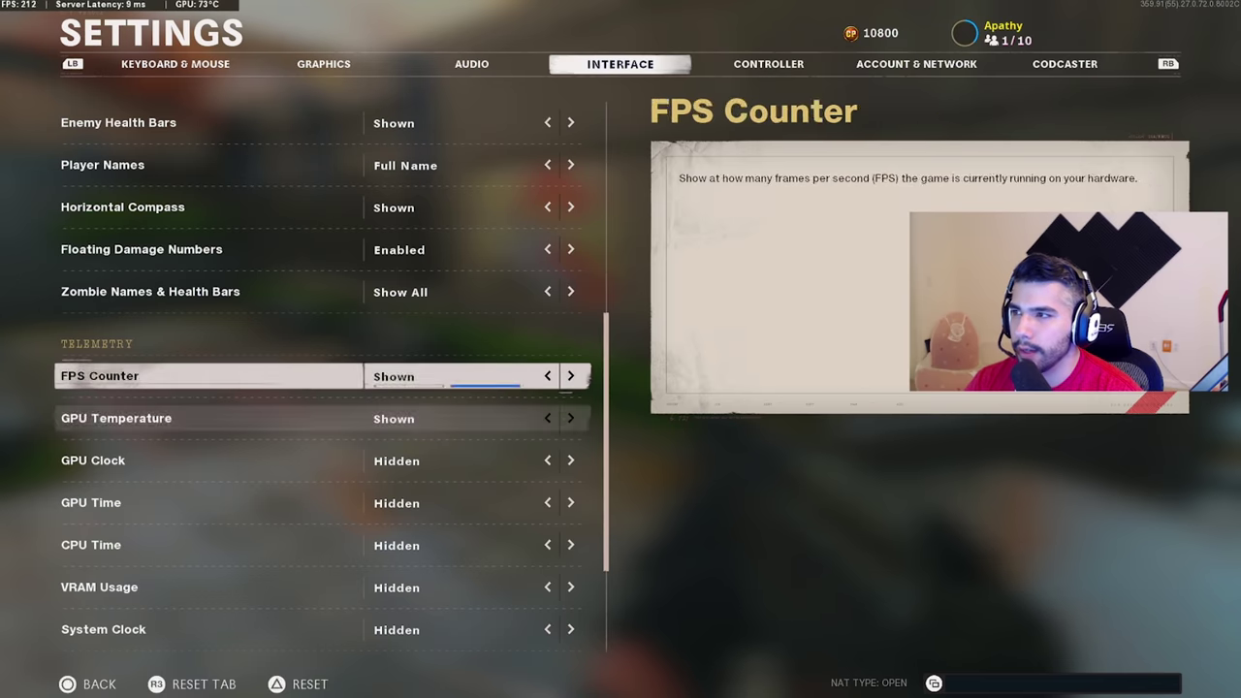
key("Down")
key("Down")
key("Down")
key("Down")
key("Down")
key("Down")
key("Down")
key("Down")
key("Down")
key("Up")
key("Up")
key("Up")
key("Up")
key("Up")
key("Up")
key("Up")
key("Up")
key("Down")
key("Down")
key("Down")
key("Down")
key("Down")
key("Down")
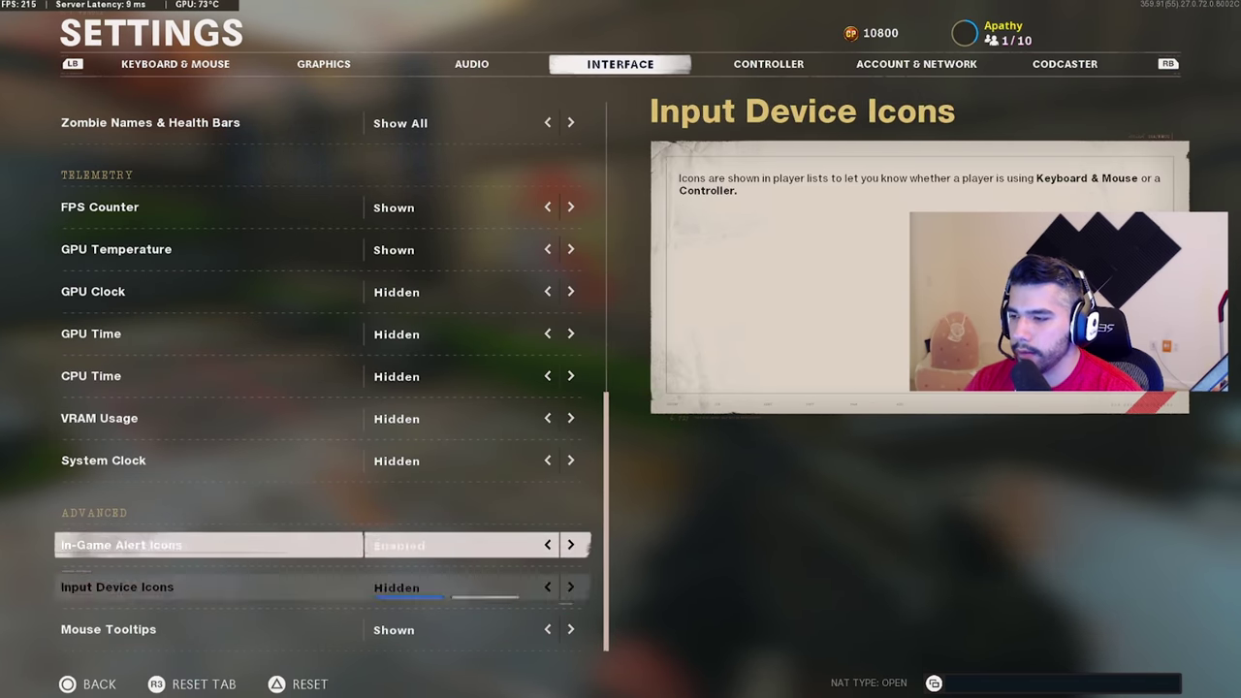
key("e")
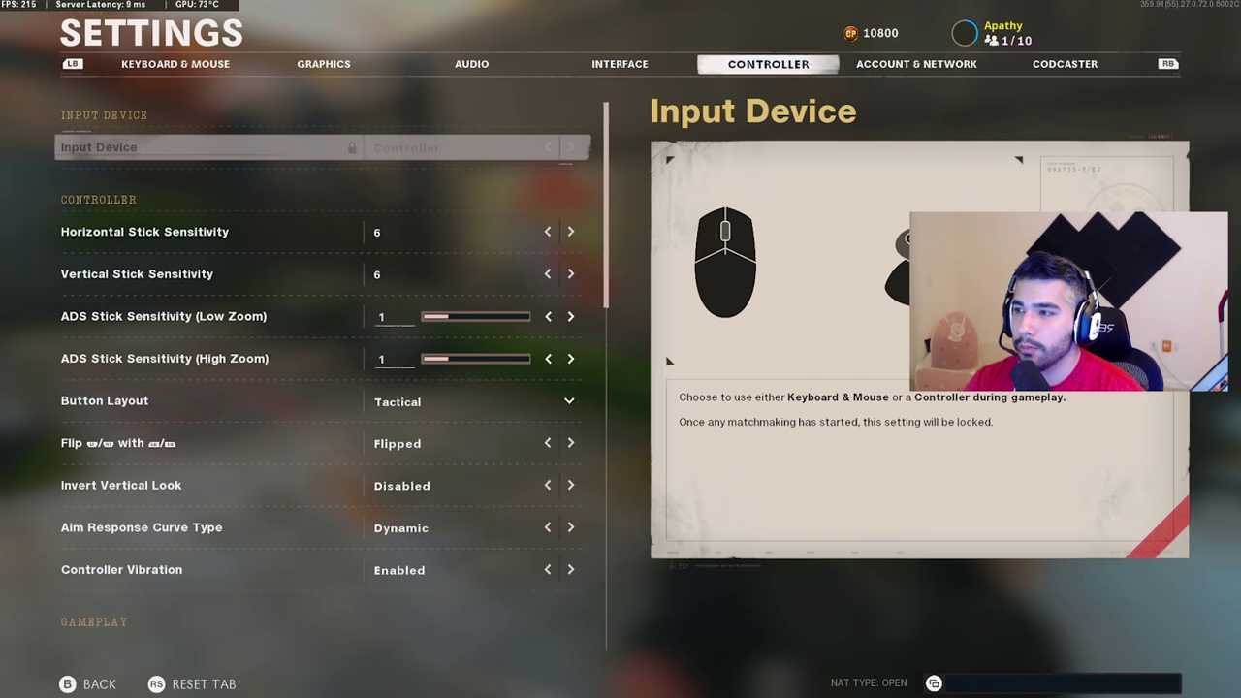
Try Horizontal Stick Sensitivity values 4, 5 and 8.
key("Down")
key("Up")
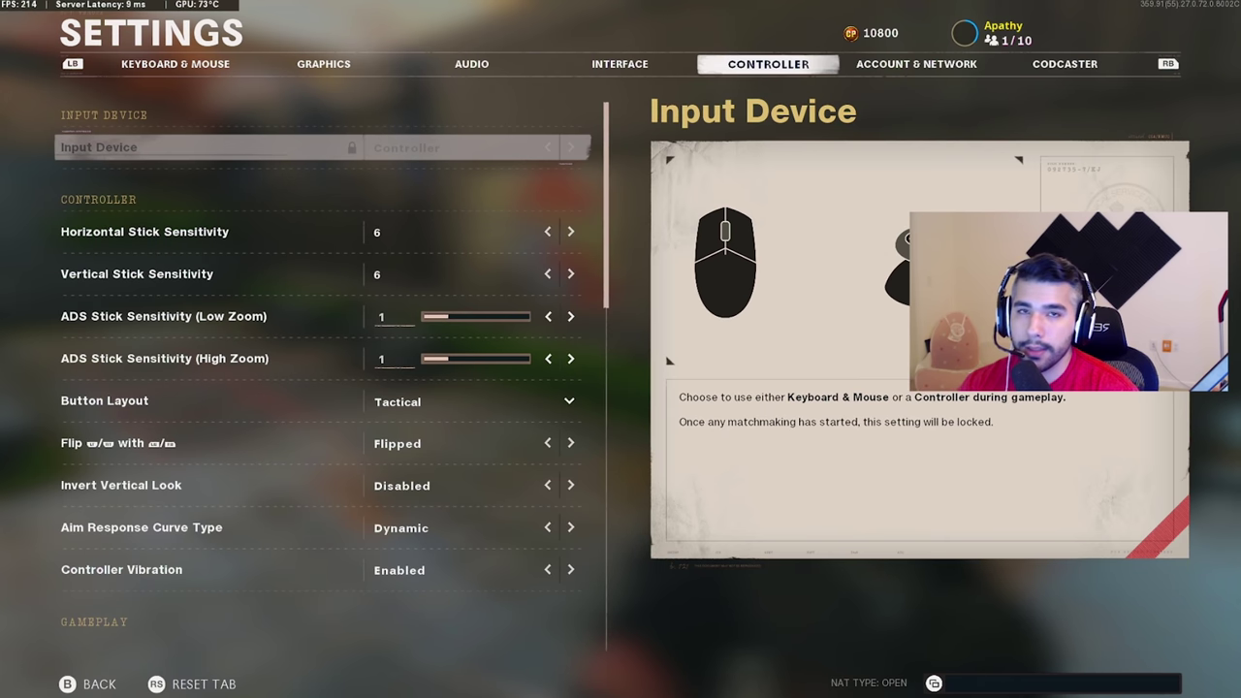
key("Down")
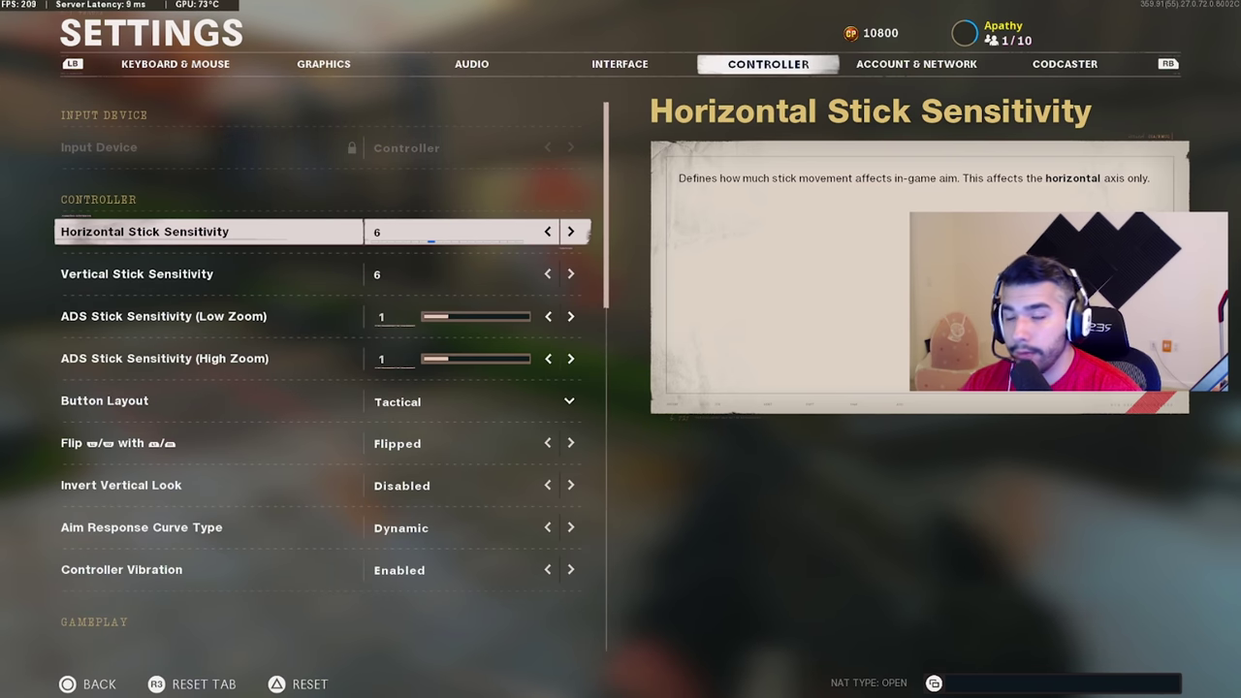
key("Left")
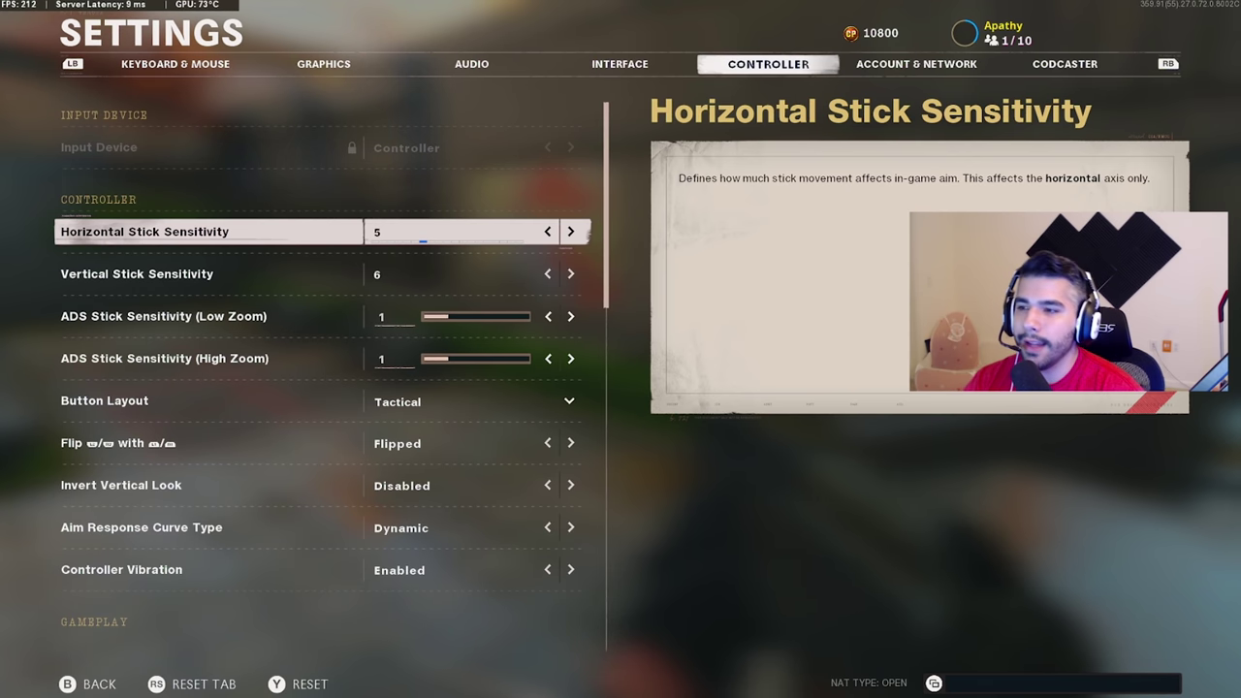
key("Left")
key("Right")
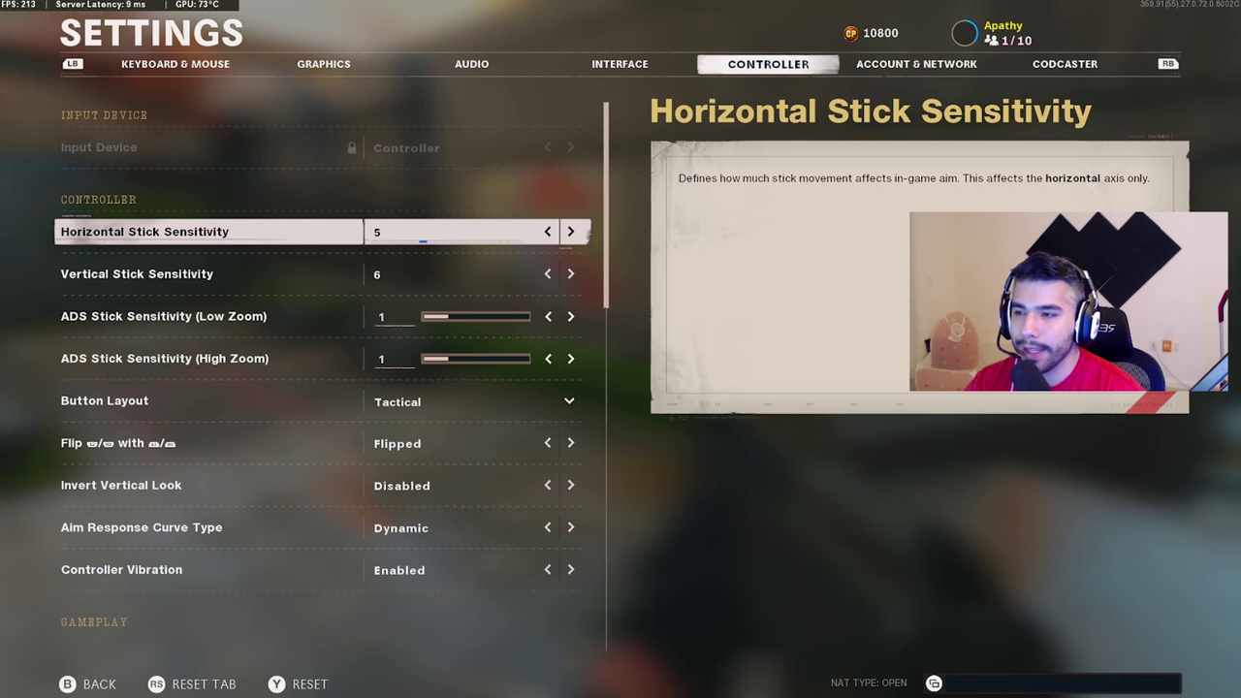
key("Left")
key("Left")
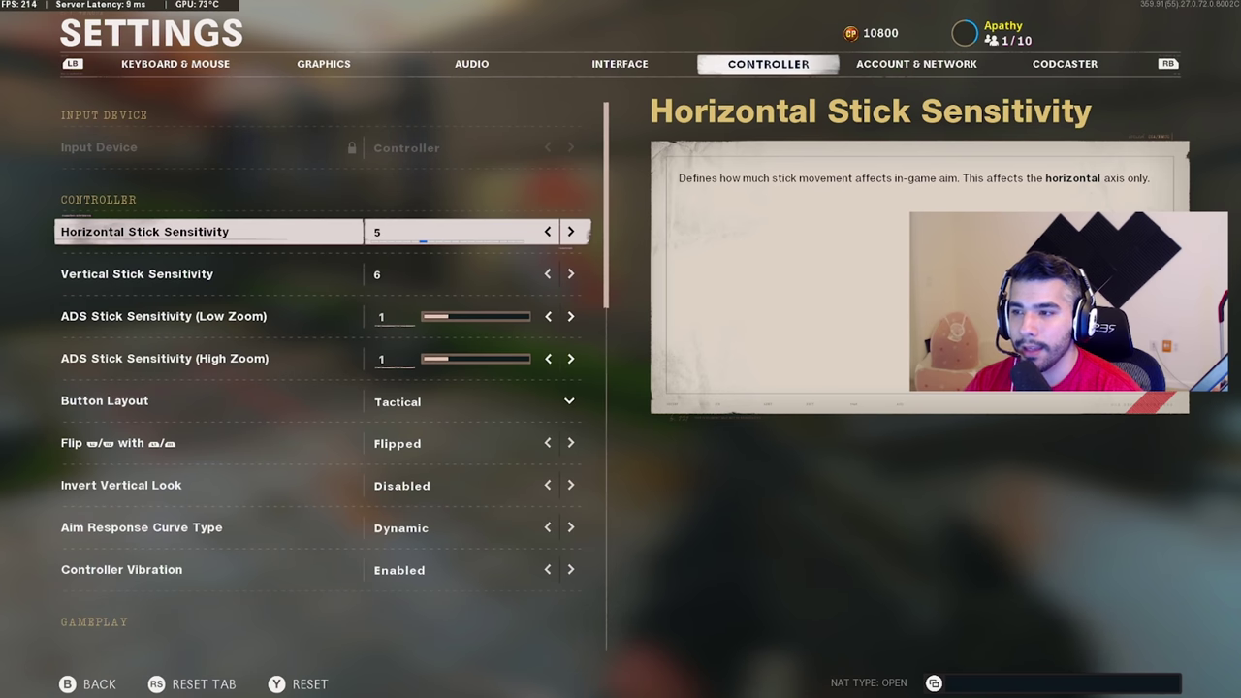
key("Left")
key("Left")
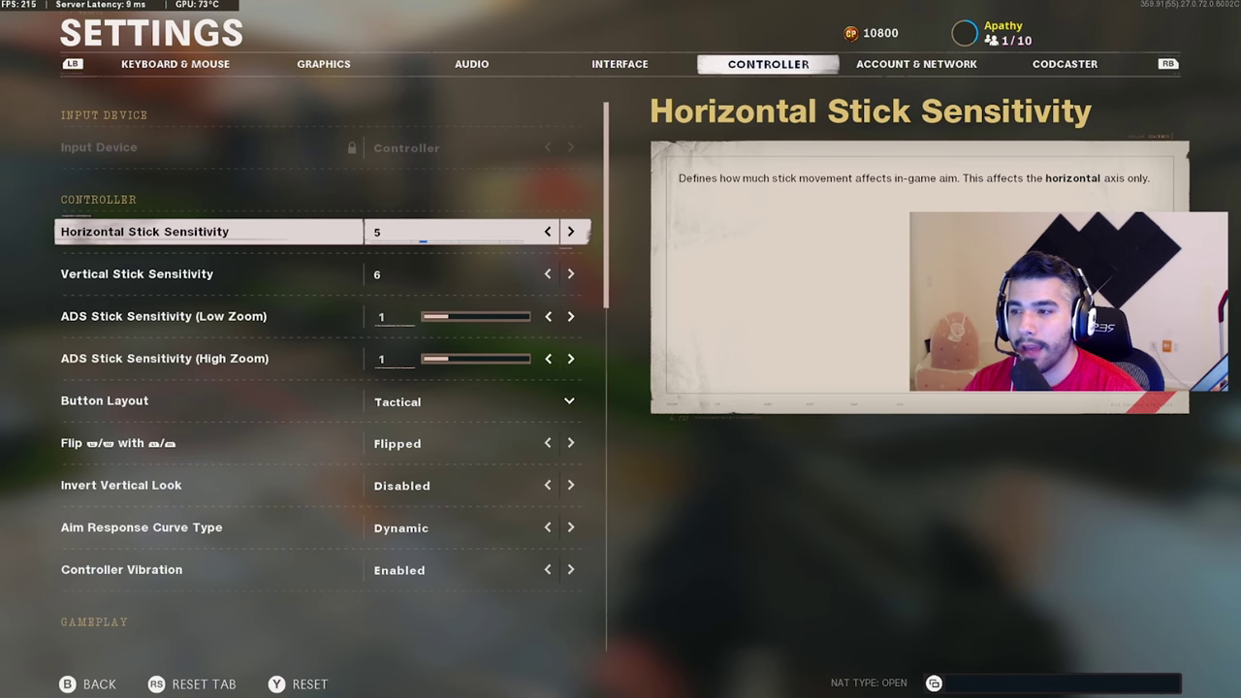
key("Right")
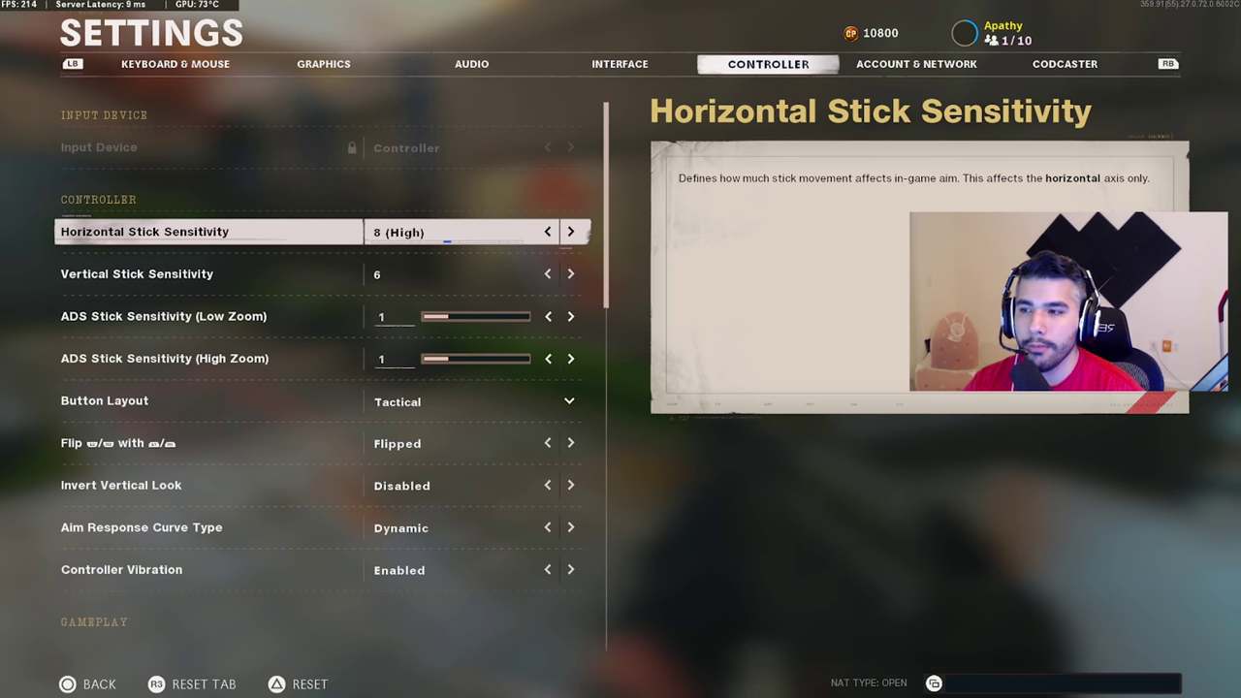
Settle Horizontal Stick Sensitivity at 6.
key("Down")
key("Down")
key("Left")
key("Left")
key("Left")
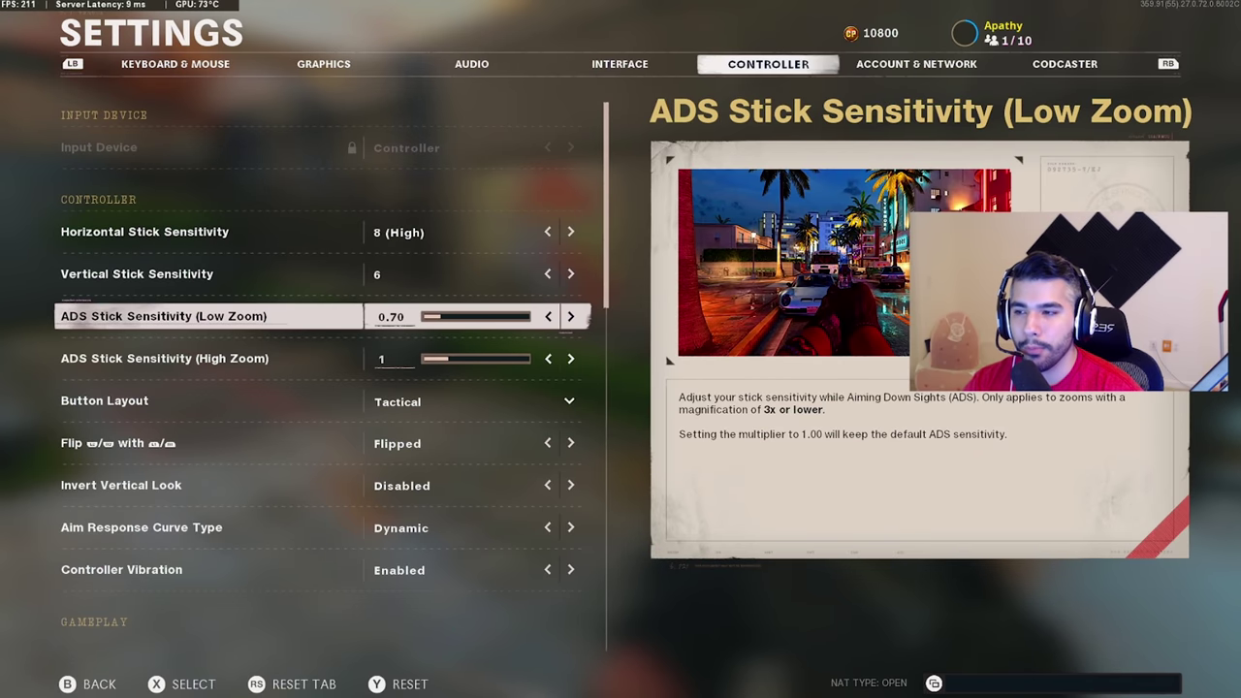
key("Up")
key("Up")
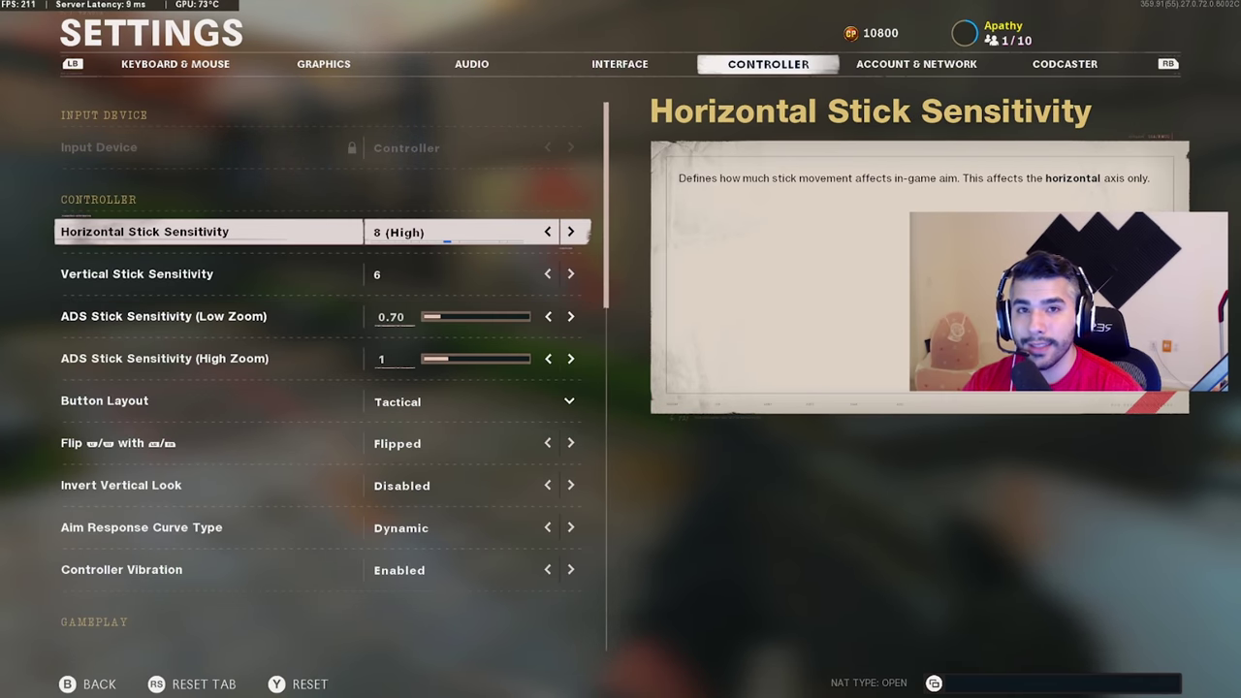
key("Left")
key("Left")
key("Right")
key("Right")
key("Right")
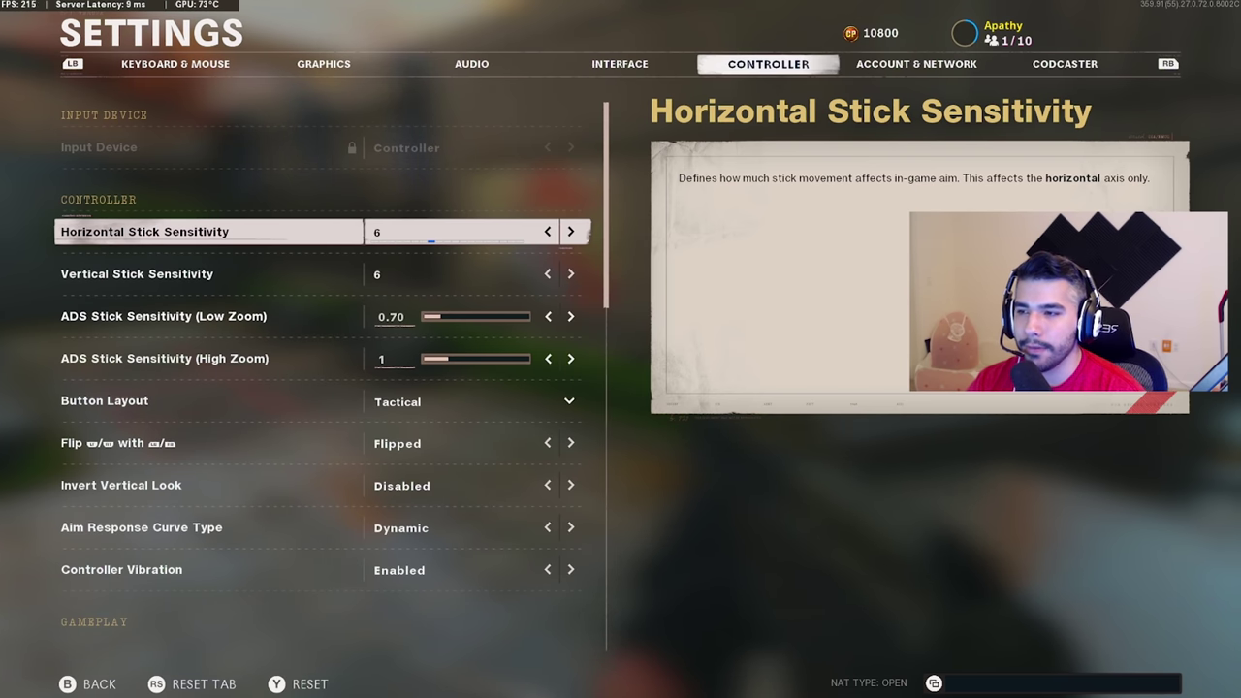
key("Down")
key("Down")
Set ADS Low Zoom sensitivity to 1.00 and ADS High Zoom to 1.10.
key("Right")
key("Right")
key("Right")
key("Up")
key("Up")
key("Down")
key("Down")
key("Down")
key("Right")
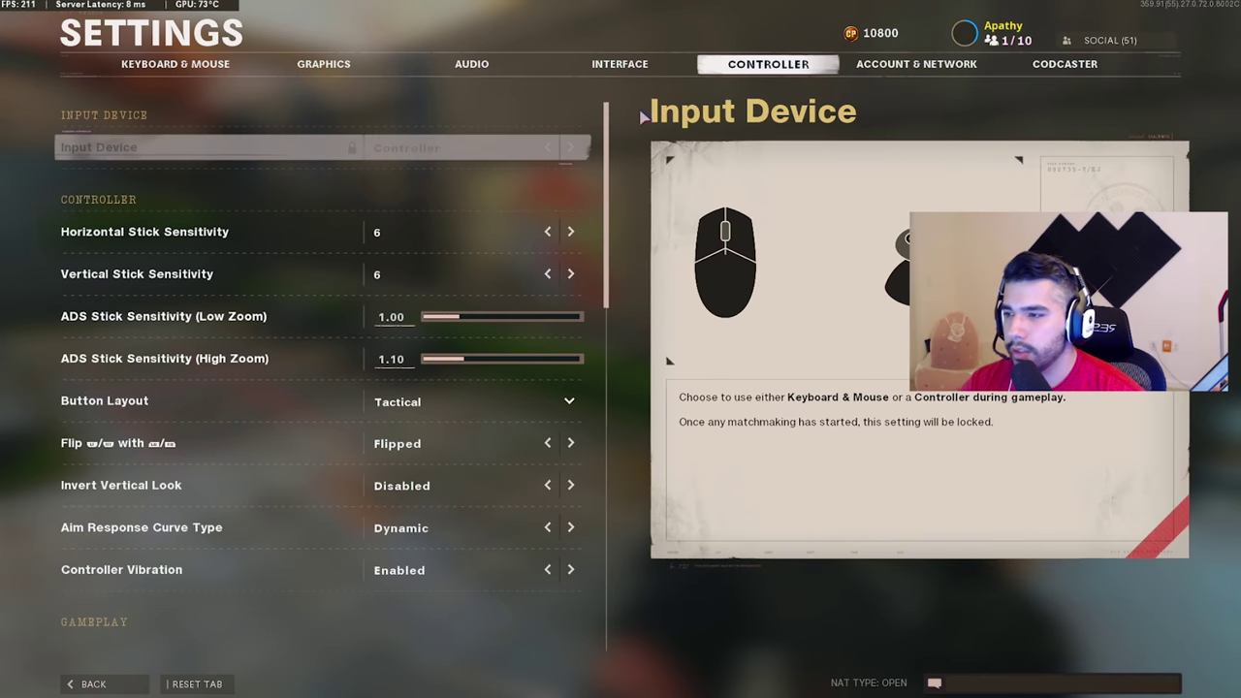
key("Down")
key("Down")
key("Down")
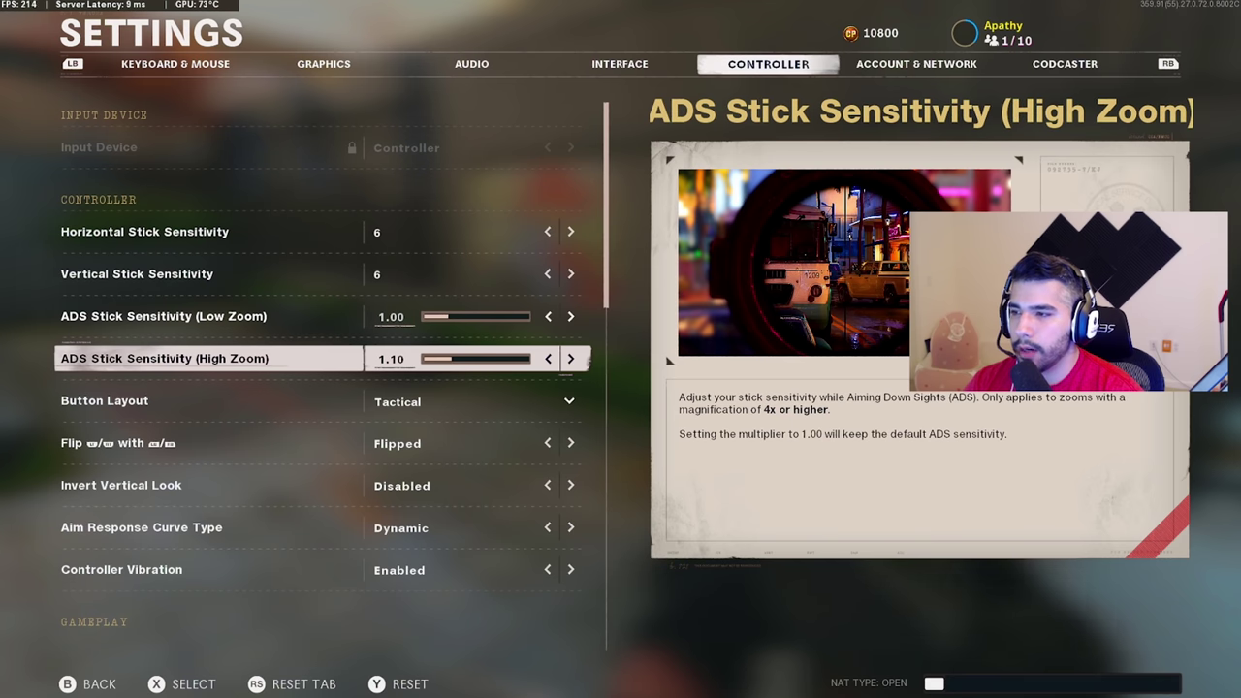
key("Up")
key("Down")
key("Down")
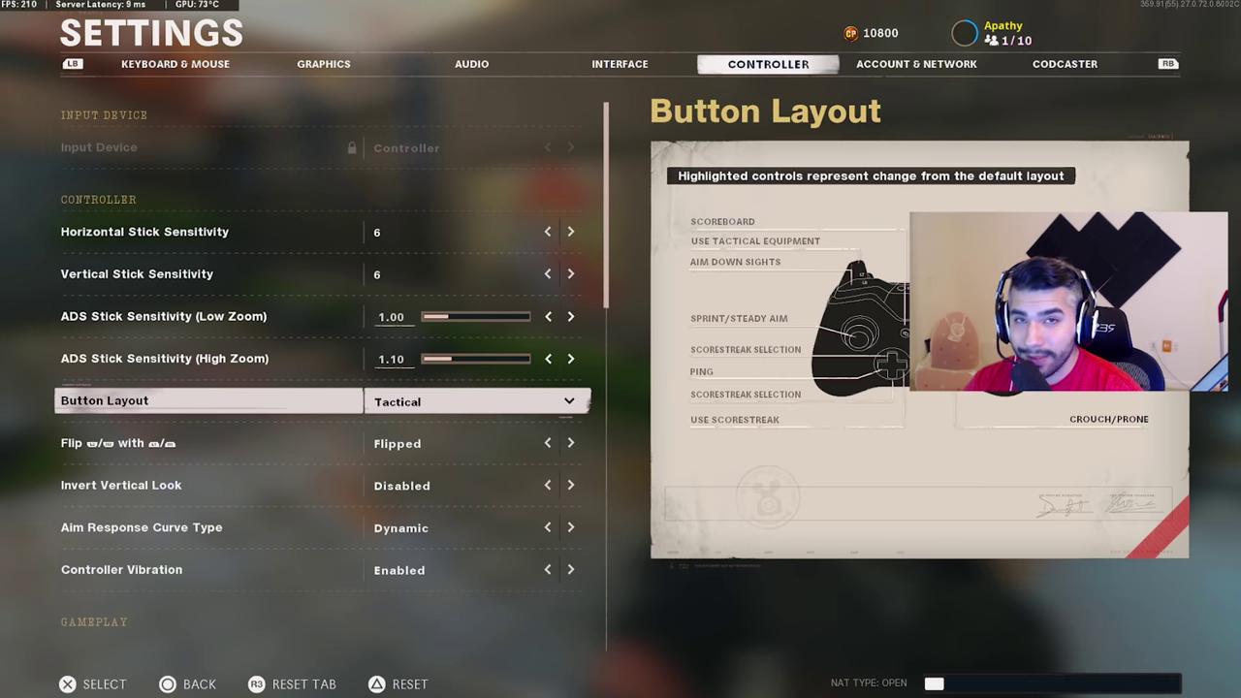
Keep the Tactical button layout and move on to the aim response curve setting.
key("Return")
key("Escape")
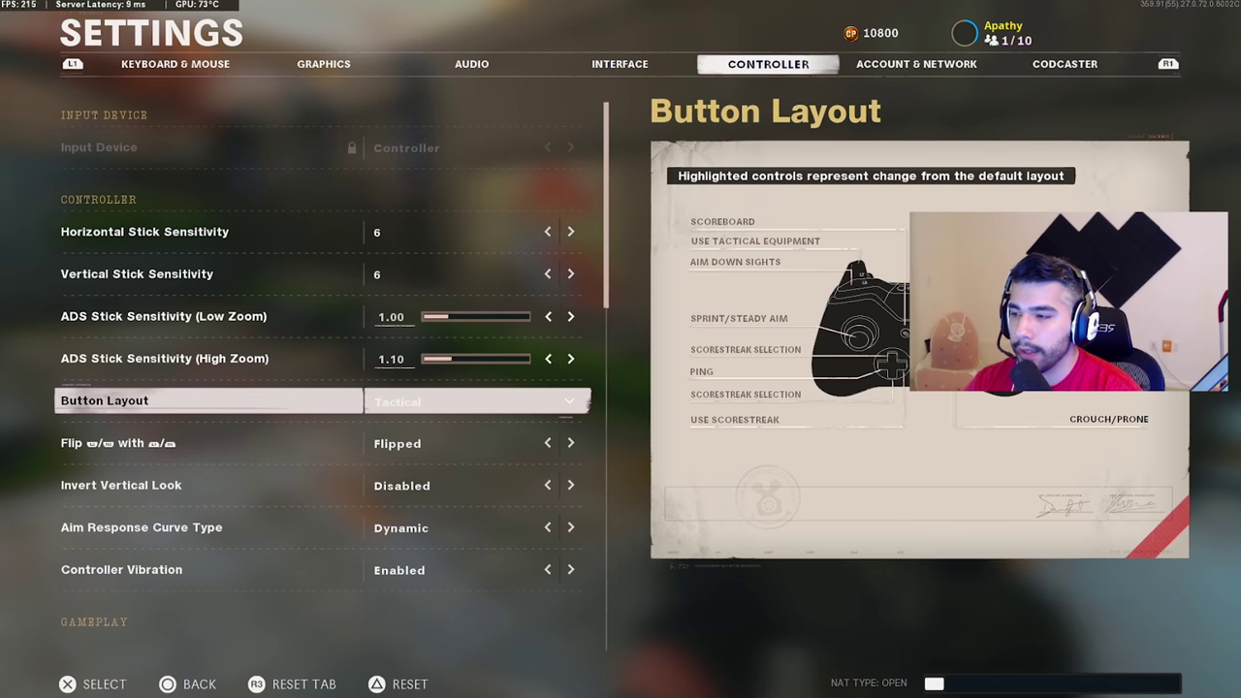
key("Down")
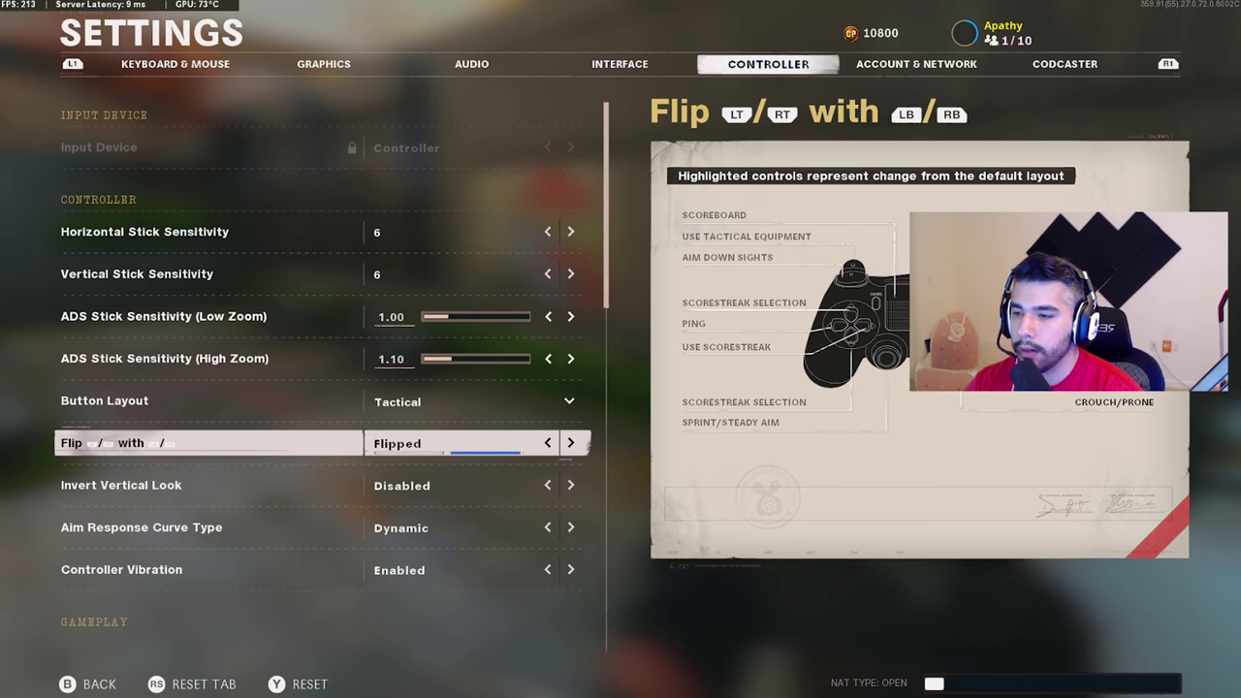
key("Down")
key("Down")
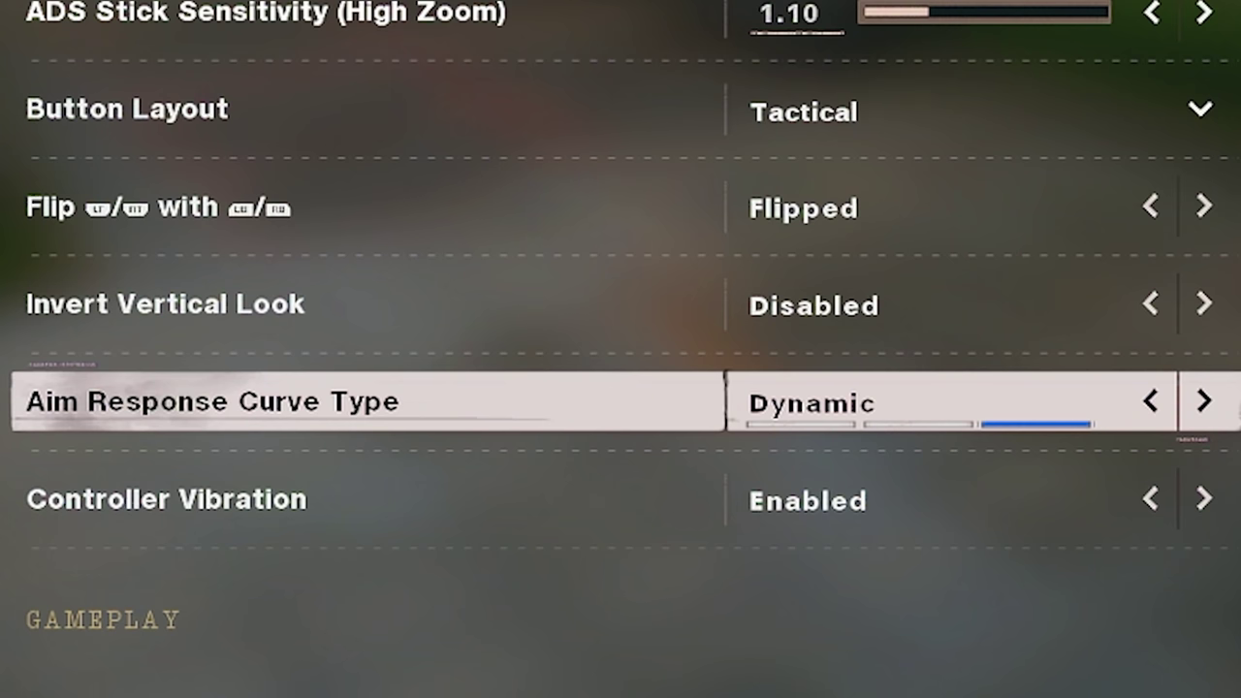
key("Left")
key("Left")
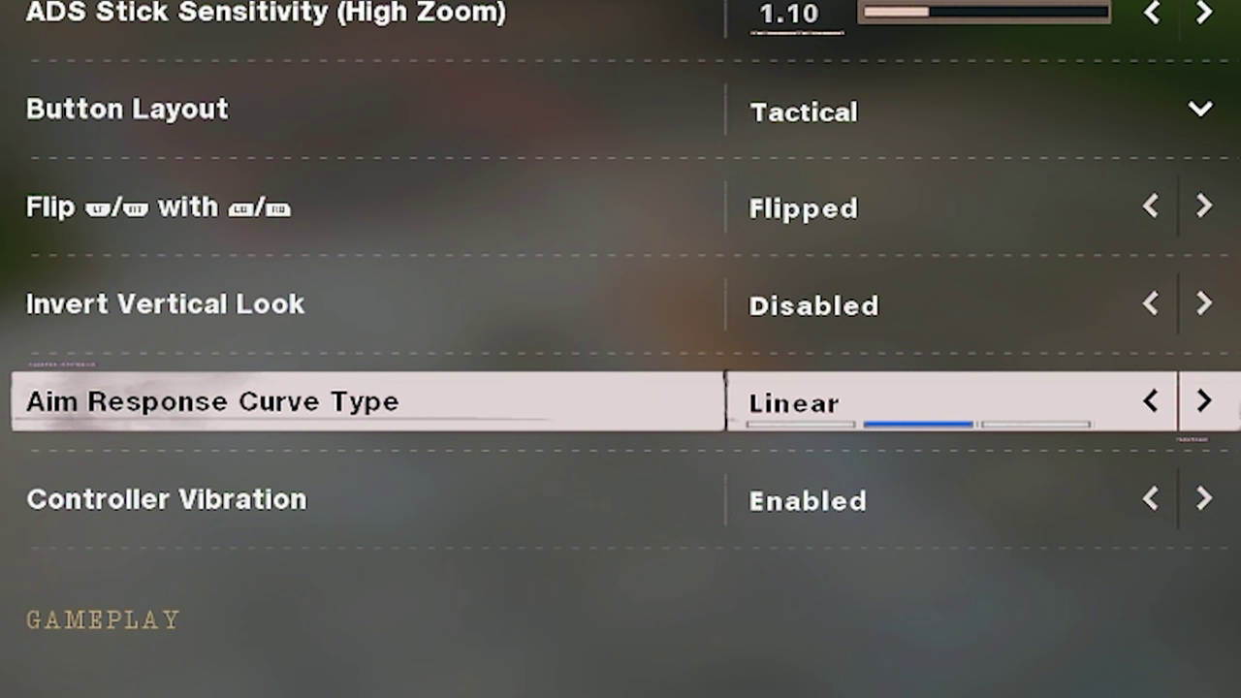
key("Left")
key("Left")
key("Left")
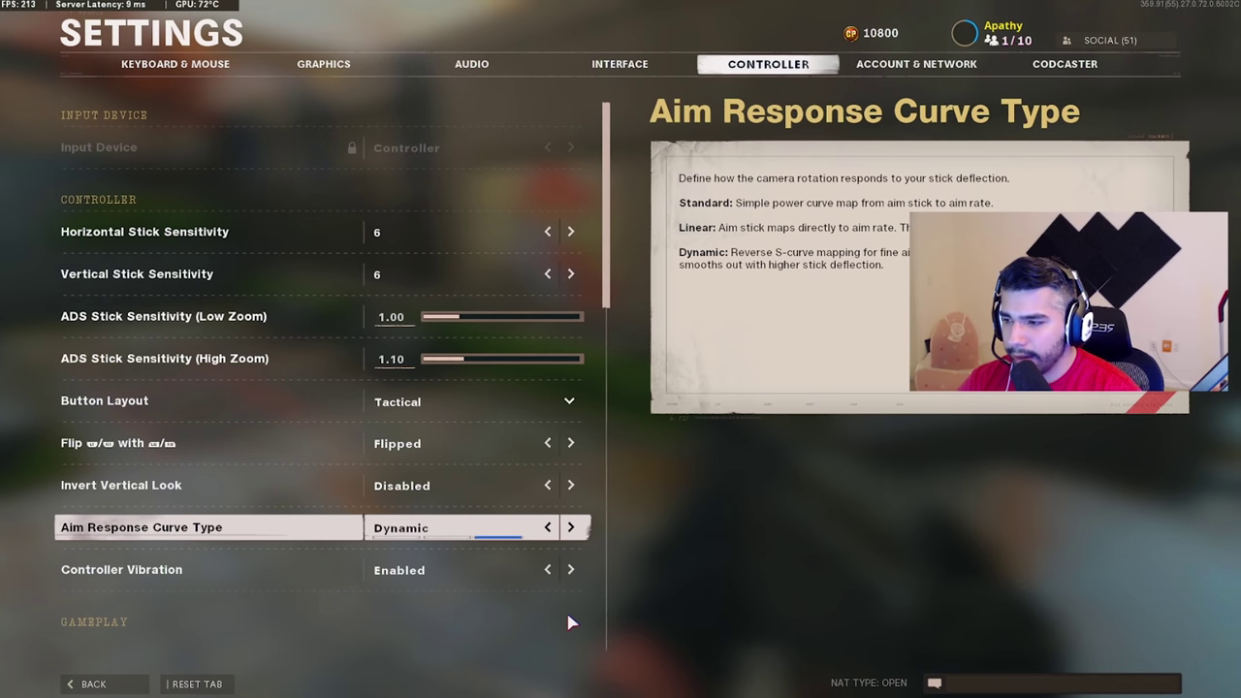
key("Down")
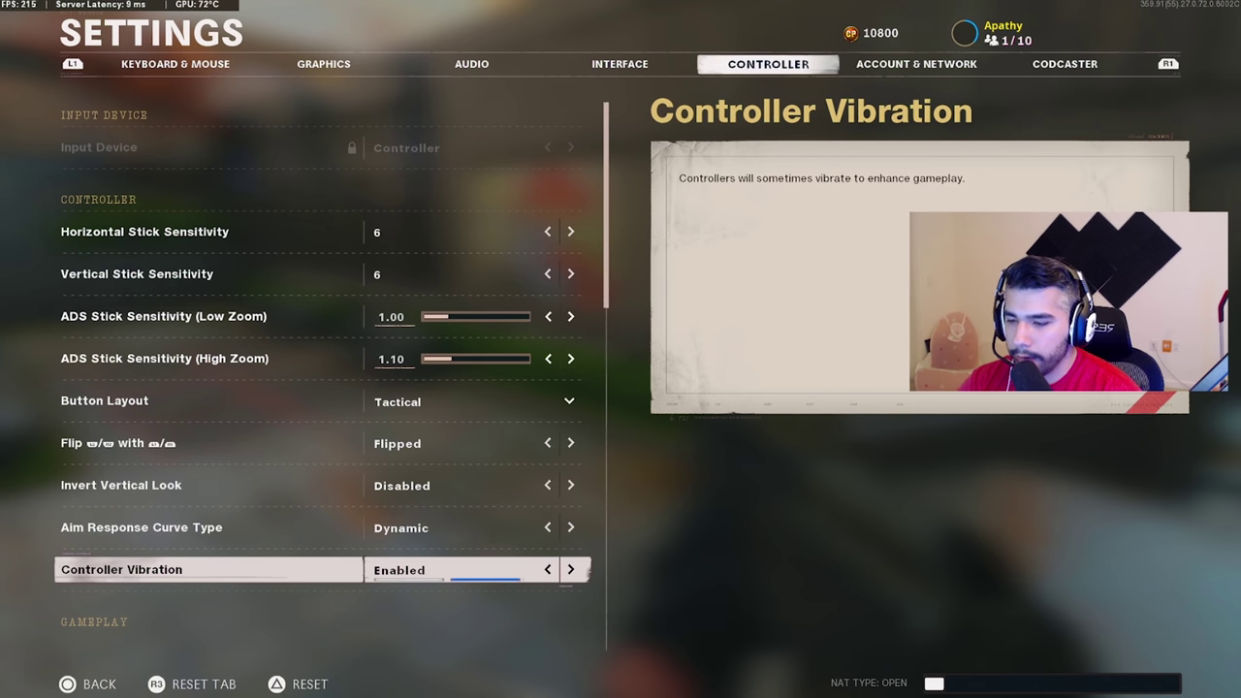
Disable controller vibration and leave Target Aim Assist Mode on Standard after trying Legacy.
key("Left")
key("Down")
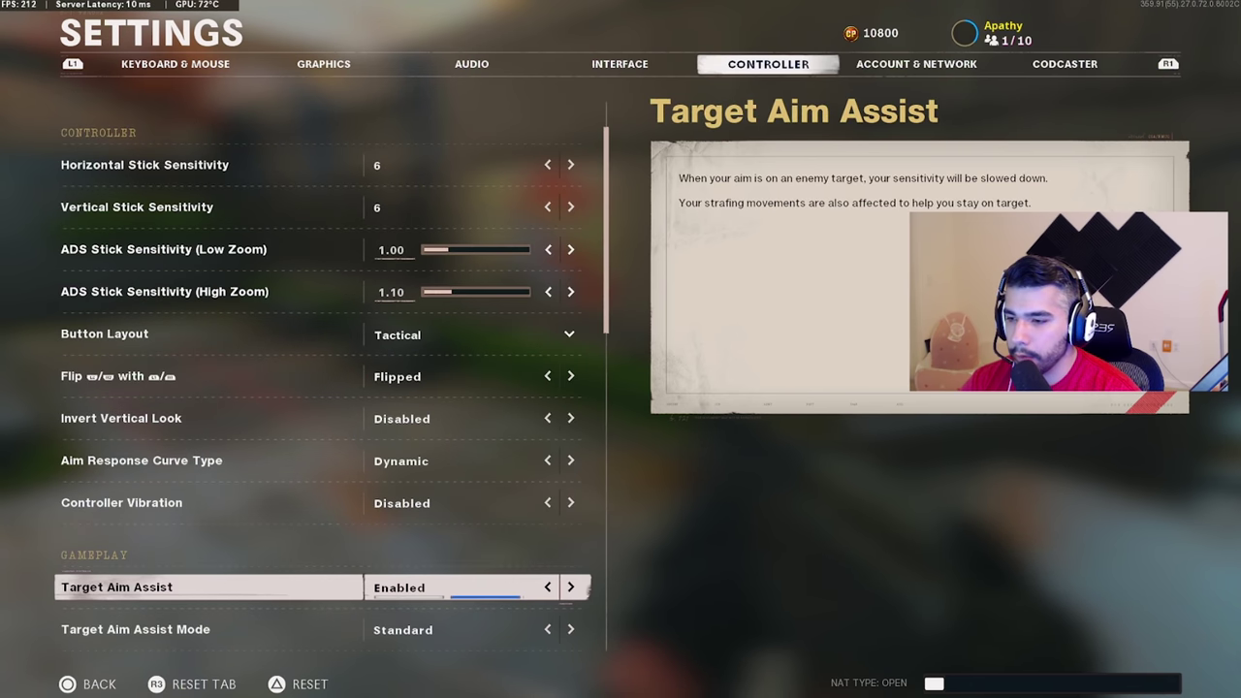
key("Down")
key("Up")
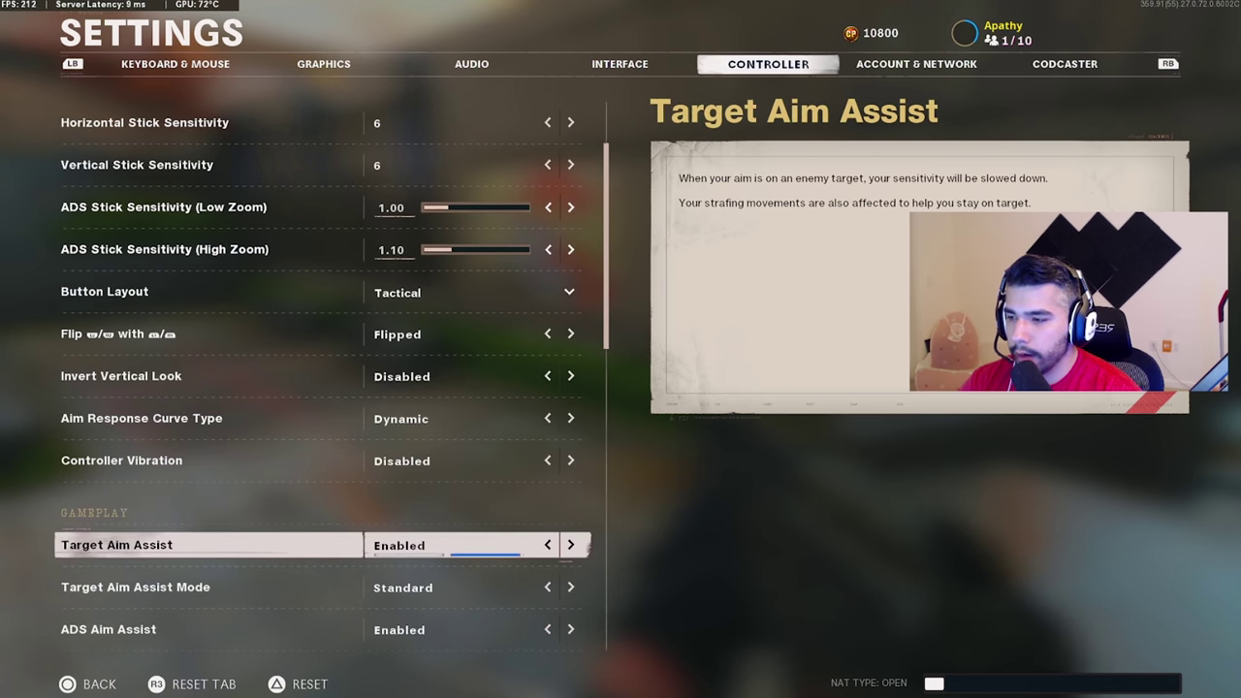
key("Down")
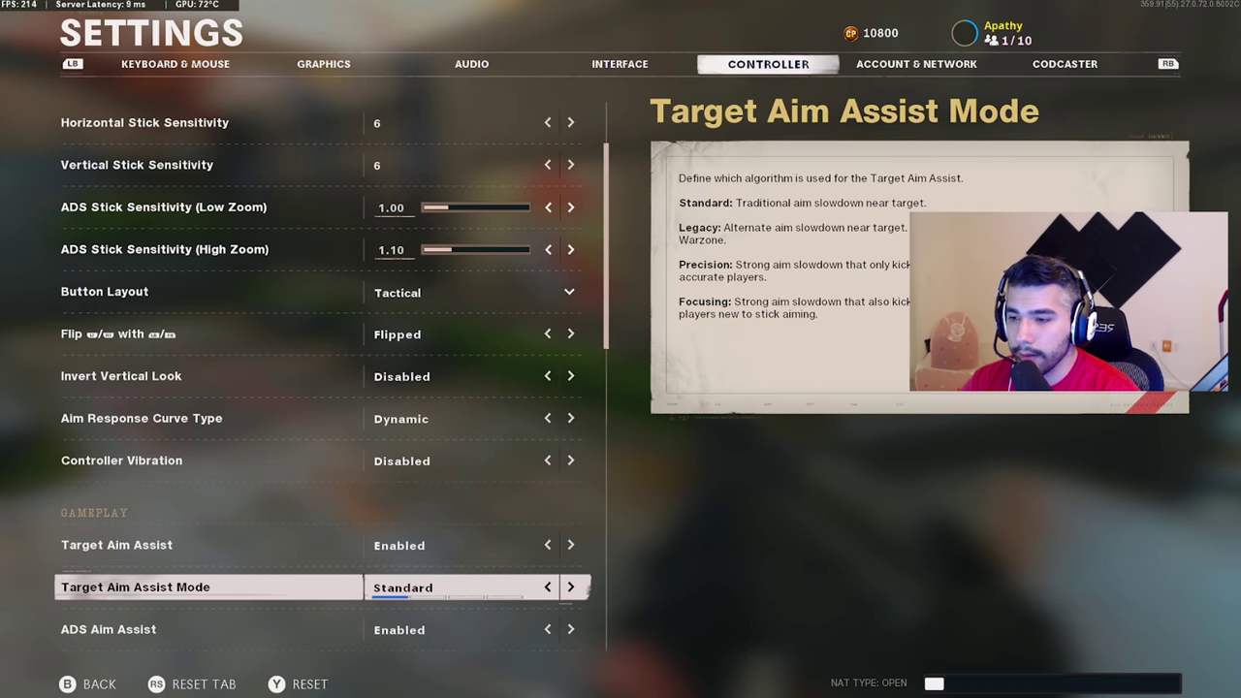
key("Right")
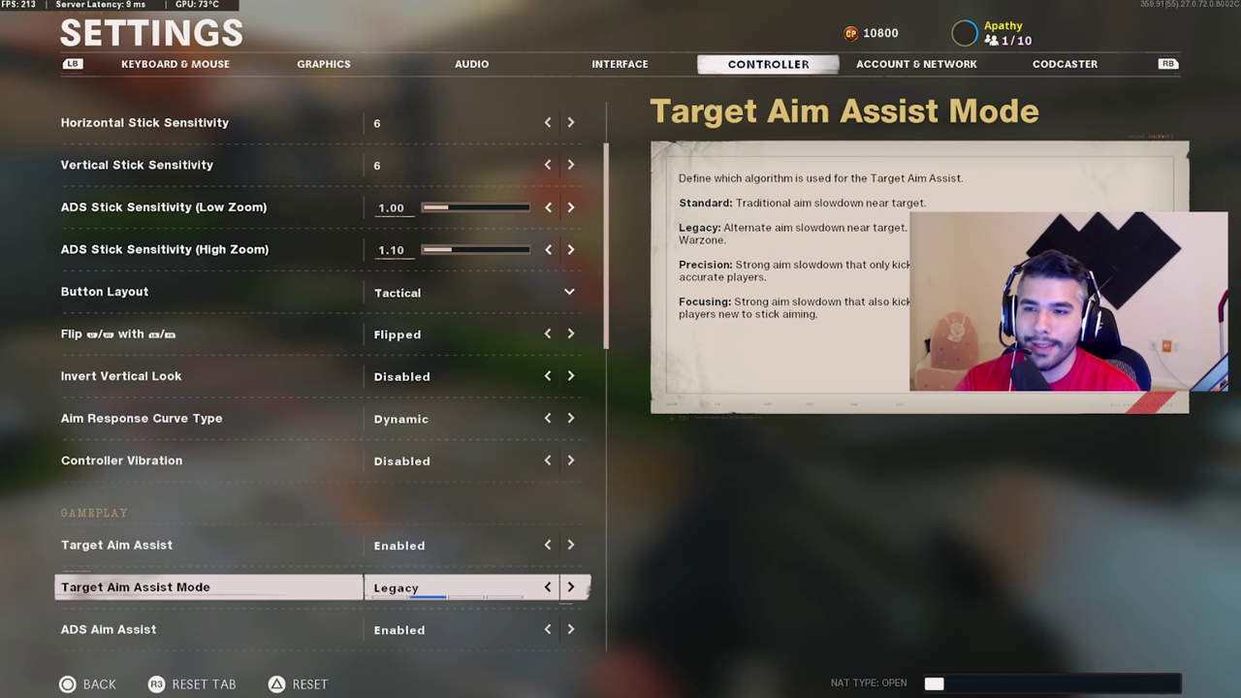
key("Left")
Set Airborne Mantle Behavior to Automatic after briefly trying Manual.
key("Down")
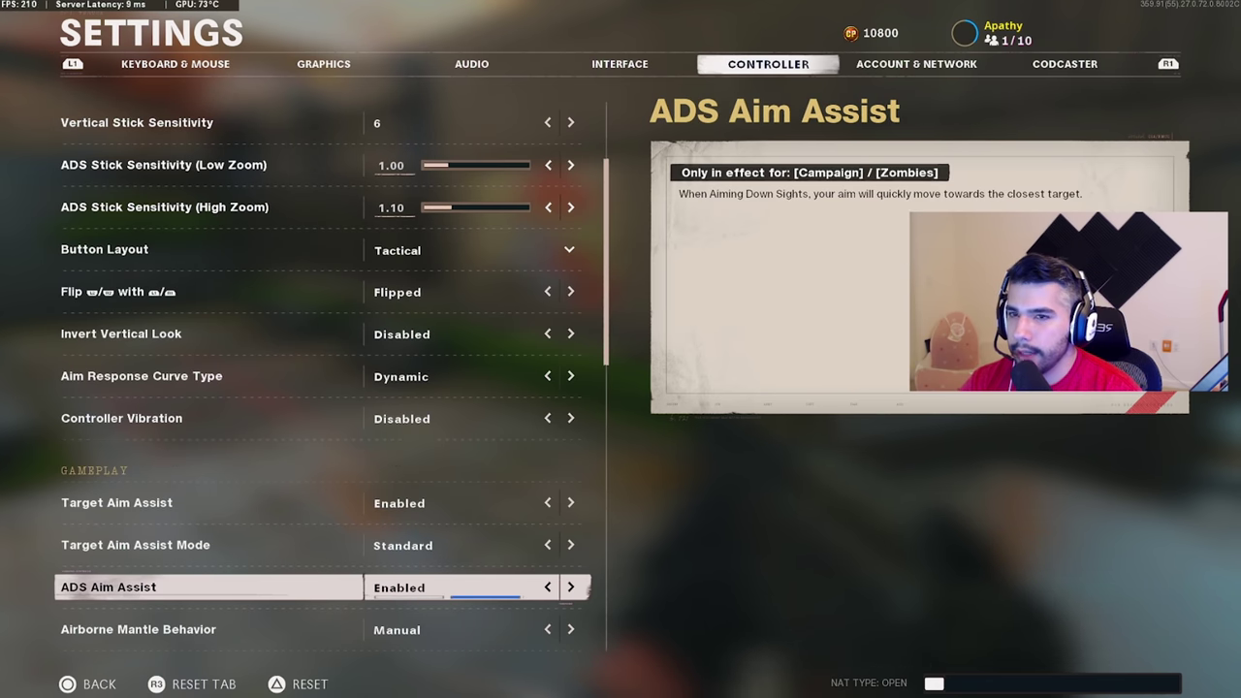
key("Down")
key("Down")
key("Up")
key("Right")
key("Left")
key("Right")
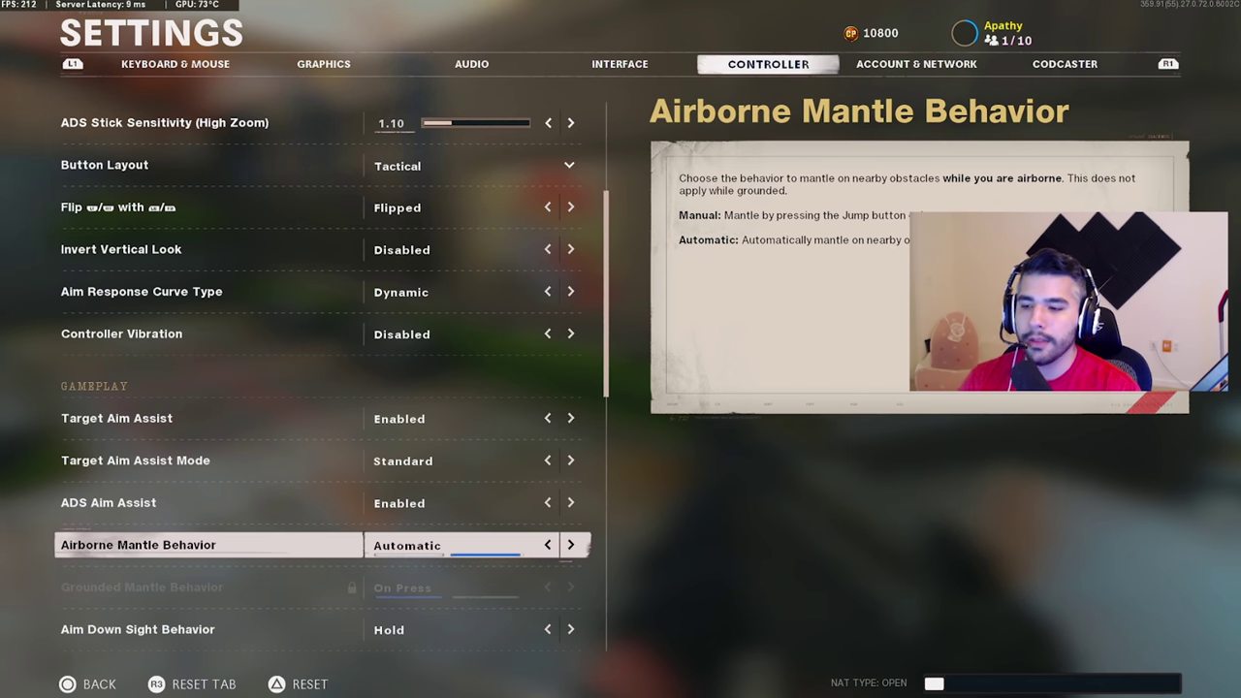
Set Airborne Mantle Behavior to Manual and keep Grounded Mantle Behavior on On Press.
key("Left")
key("Right")
key("Left")
key("Down")
key("Right")
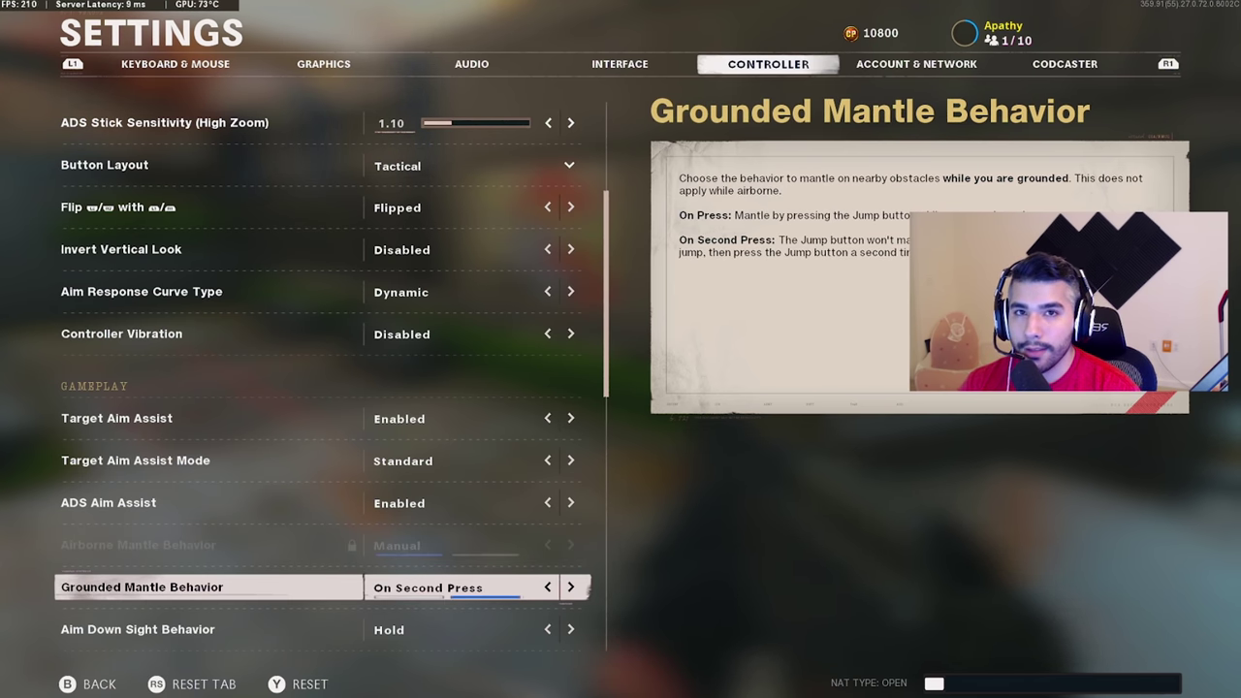
key("Left")
Move down past Steady Aim and Attack Vehicle Control to the advanced Stick Layout setting.
key("Up")
key("Down")
key("Up")
key("Down")
key("Up")
key("Down")
key("Up")
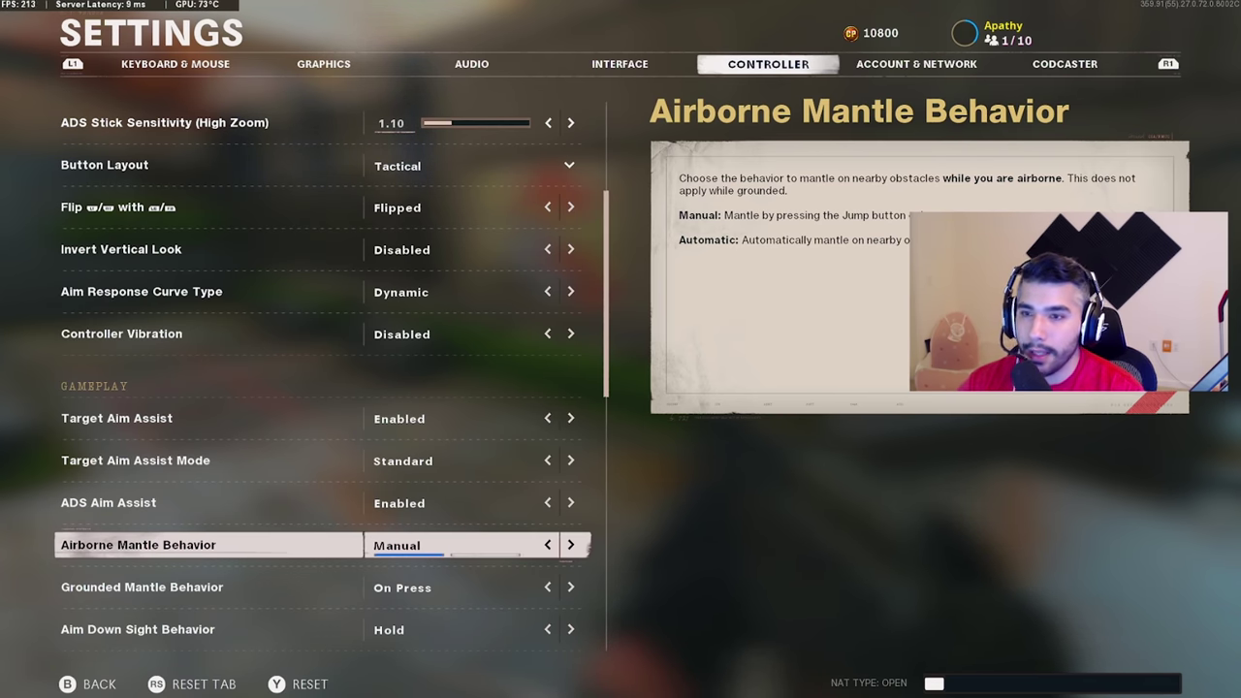
key("Down")
key("Down")
key("Down")
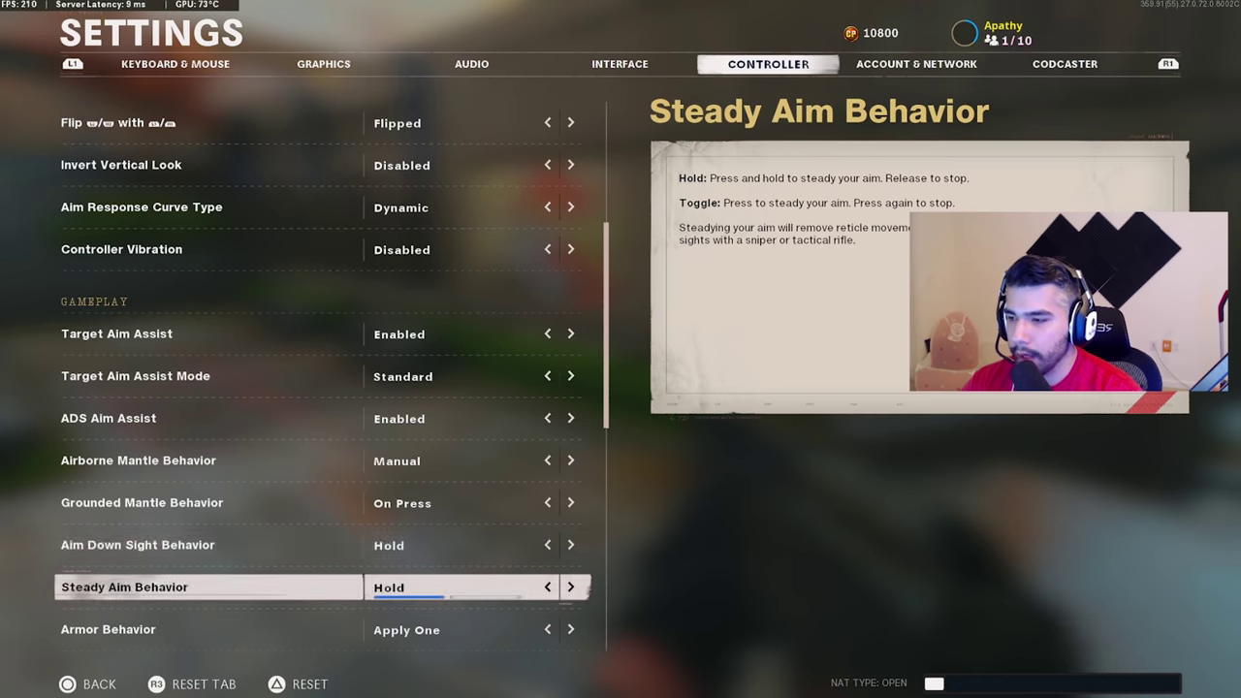
key("Down")
key("Down")
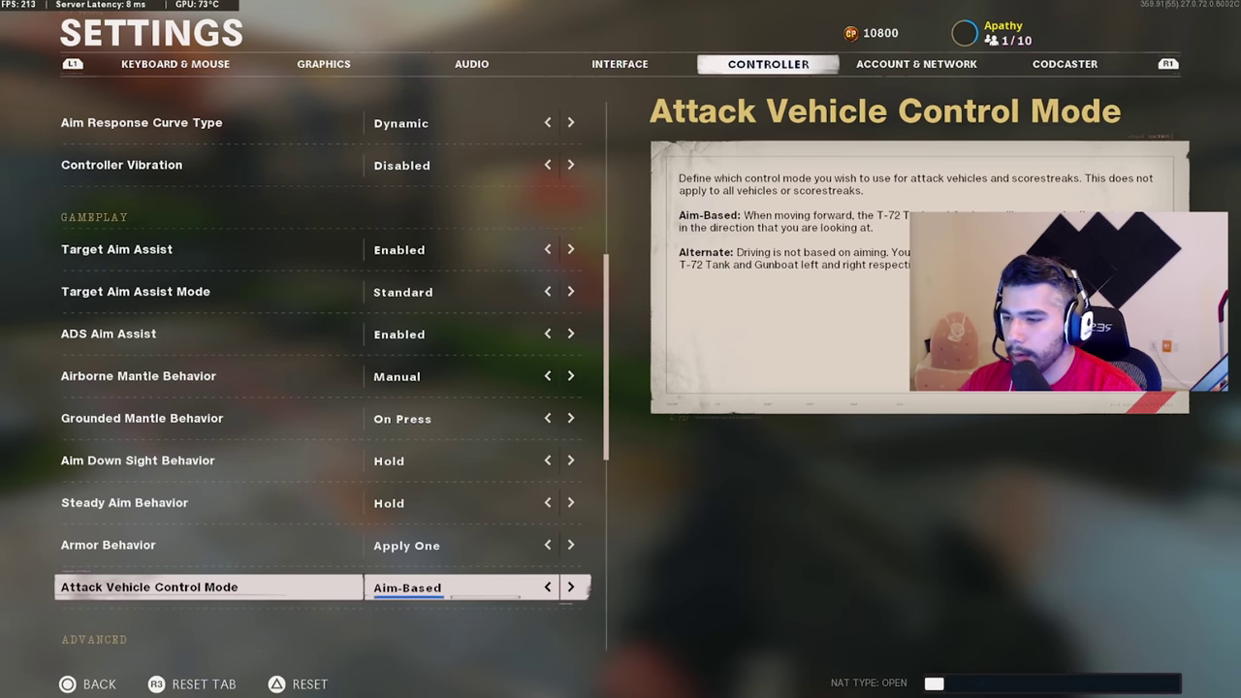
key("Down")
key("Down")
key("Down")
key("Down")
key("Down")
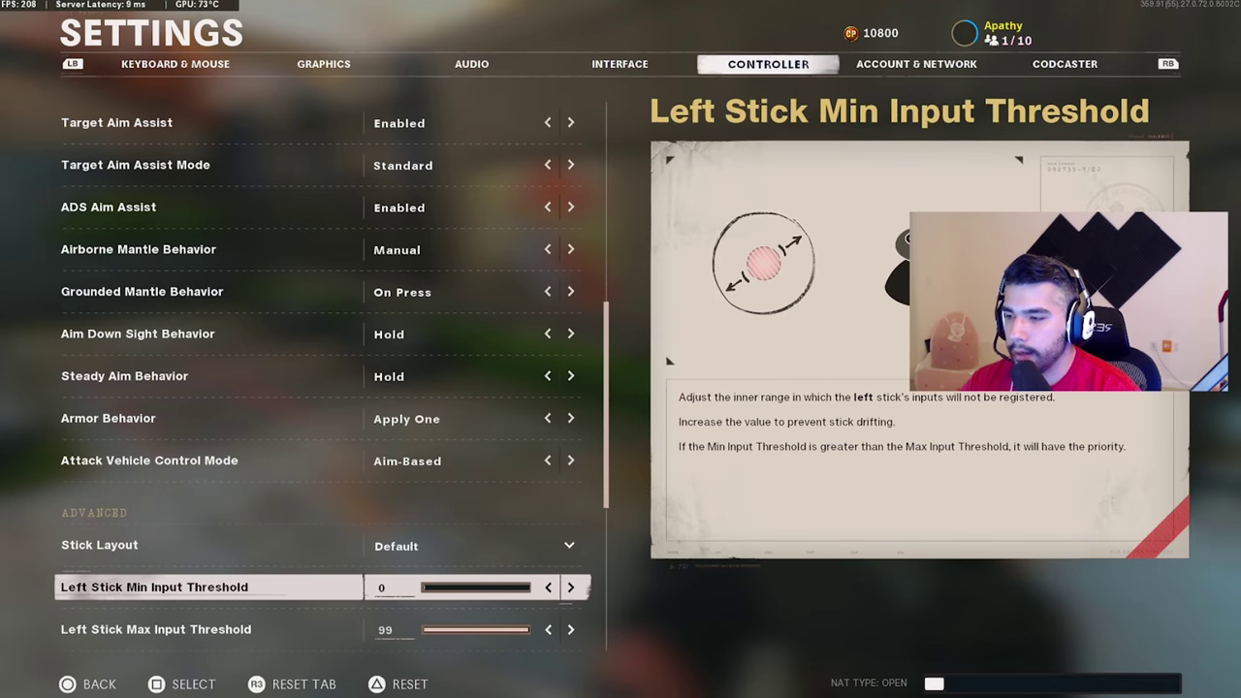
key("Up")
key("Up")
key("Up")
key("Up")
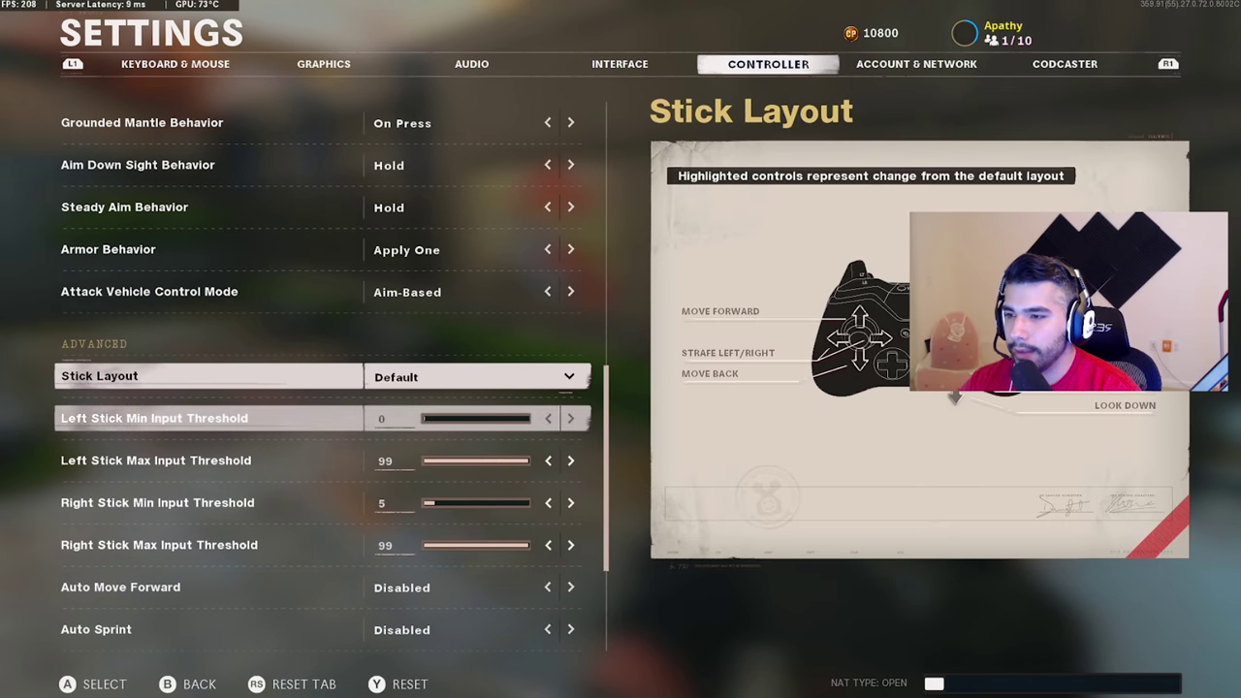